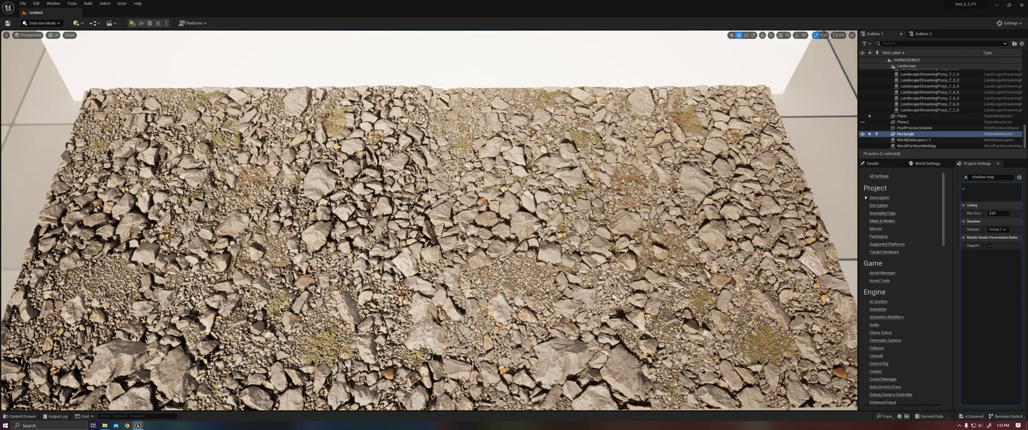
Adjust the sun's direction and show the two rock surfaces in Wireframe view mode
{"action": "key", "text": "ctrl+l"}
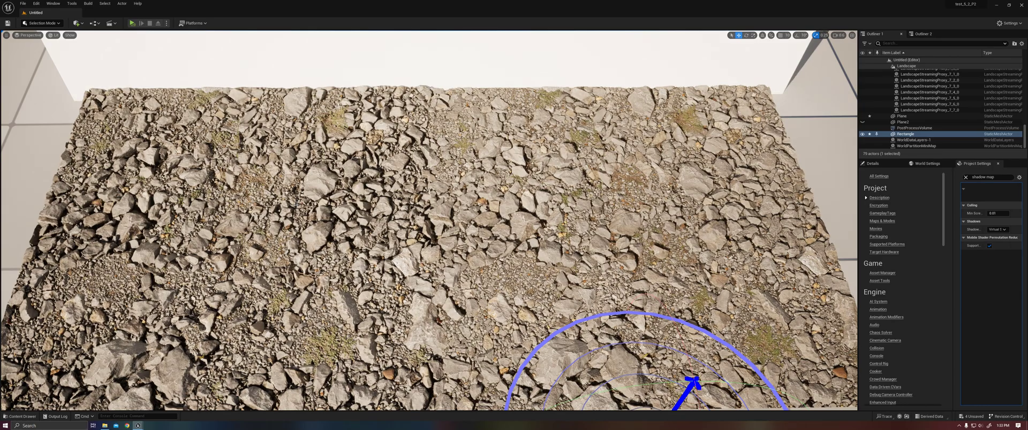
{"action": "left_click", "coordinate": [53, 36]}
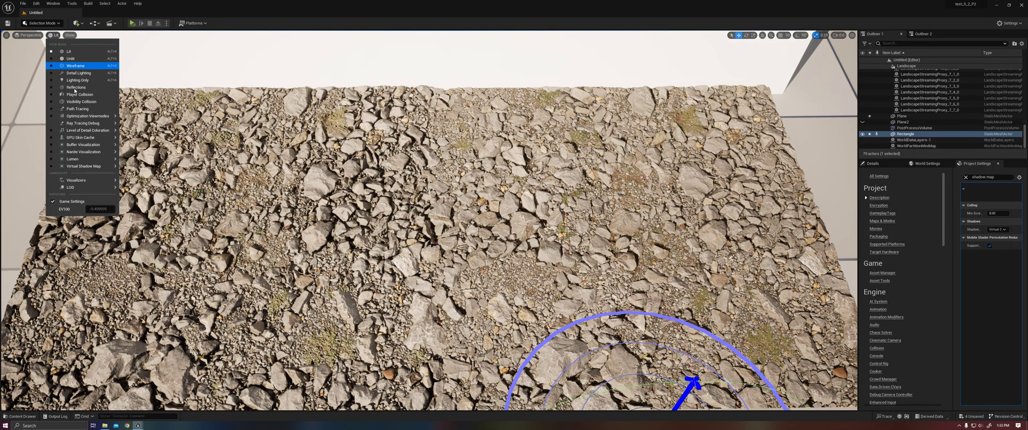
{"action": "left_click", "coordinate": [86, 66]}
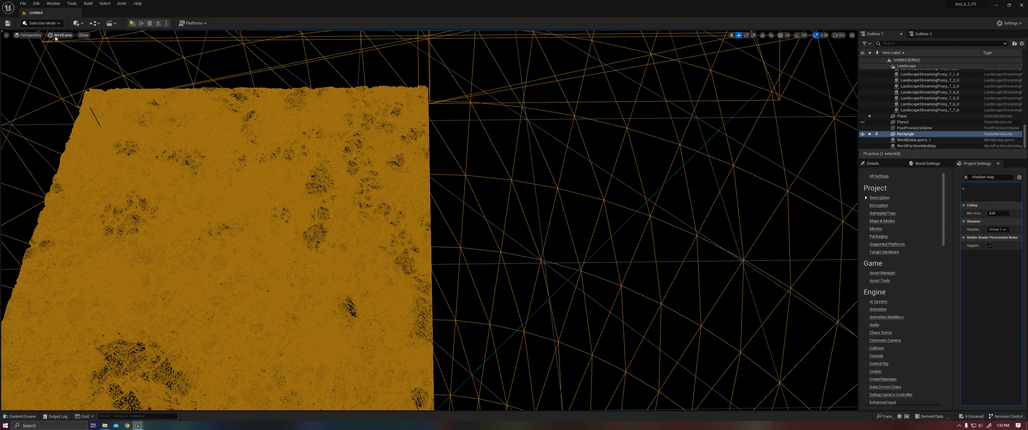
Inspect the scene with the Nanite Visualization Overview, select the Plane, and return the viewport to Lit
{"action": "left_click", "coordinate": [55, 36]}
{"action": "mouse_move", "coordinate": [91, 152]}
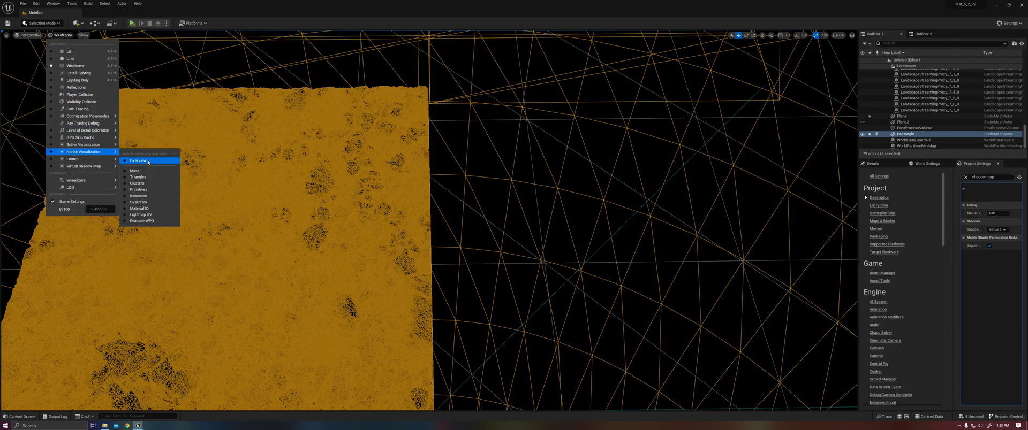
{"action": "left_click", "coordinate": [147, 160]}
{"action": "left_click", "coordinate": [202, 148]}
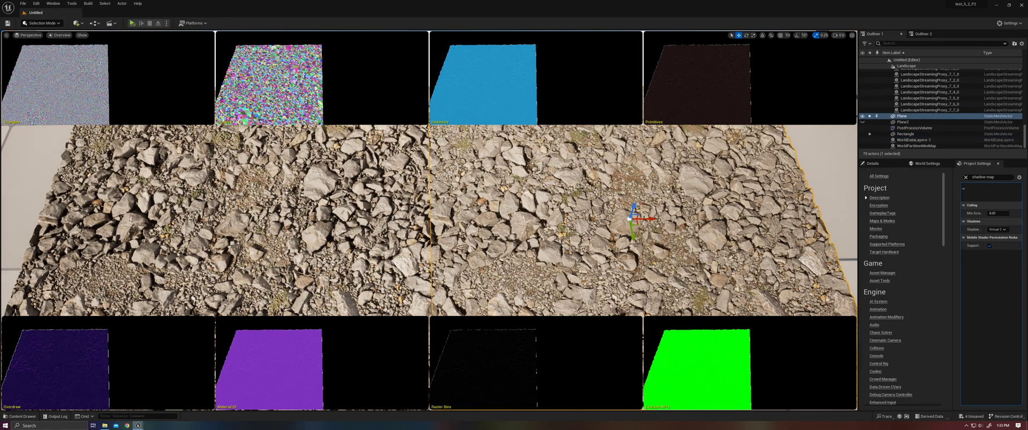
{"action": "left_click", "coordinate": [60, 35]}
{"action": "left_click", "coordinate": [70, 51]}
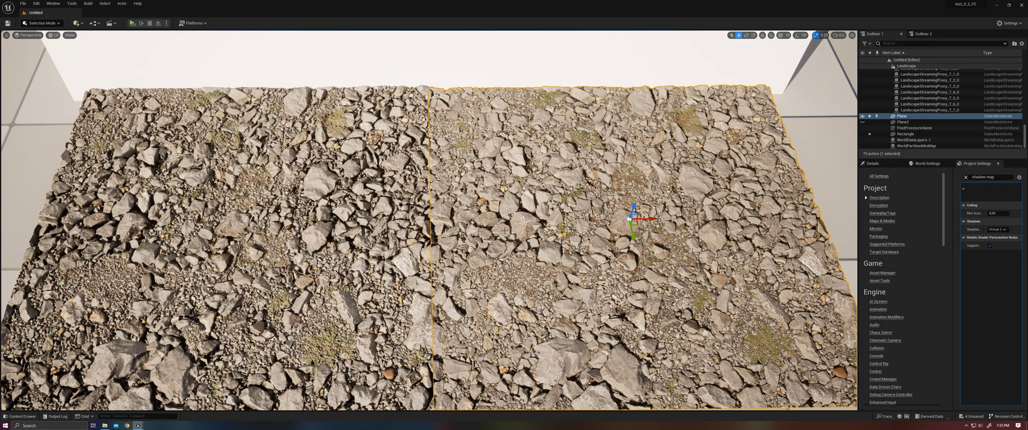
Select the Rectangle and Plane rock surfaces in turn to compare them, finishing on the Rectangle
{"action": "left_click", "coordinate": [374, 230]}
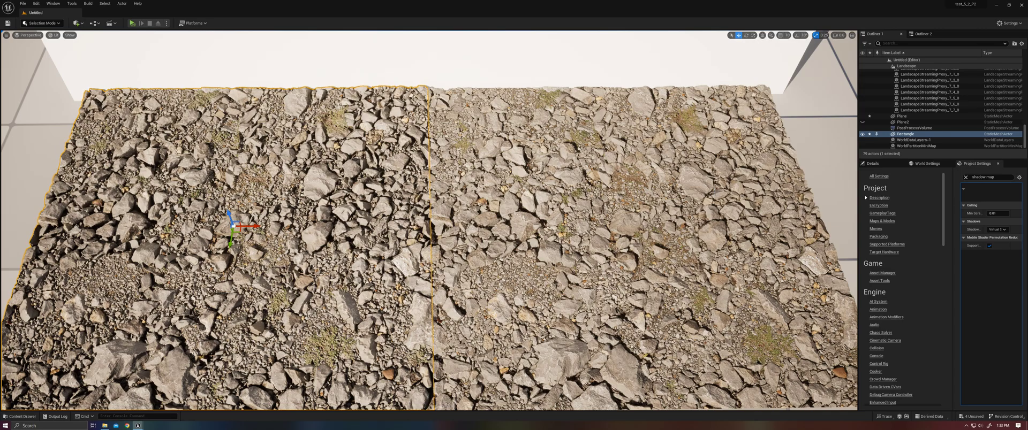
{"action": "left_click", "coordinate": [605, 175]}
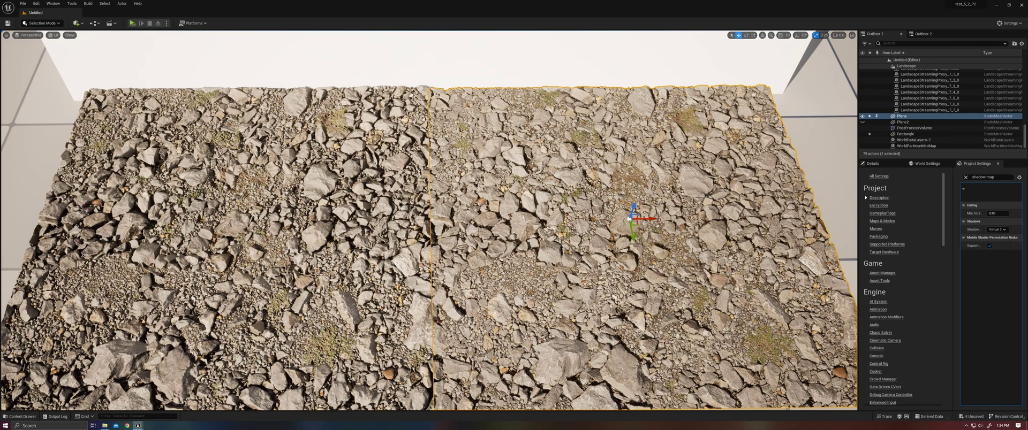
{"action": "right_click_drag", "start_coordinate": [600, 204], "coordinate": [597, 222]}
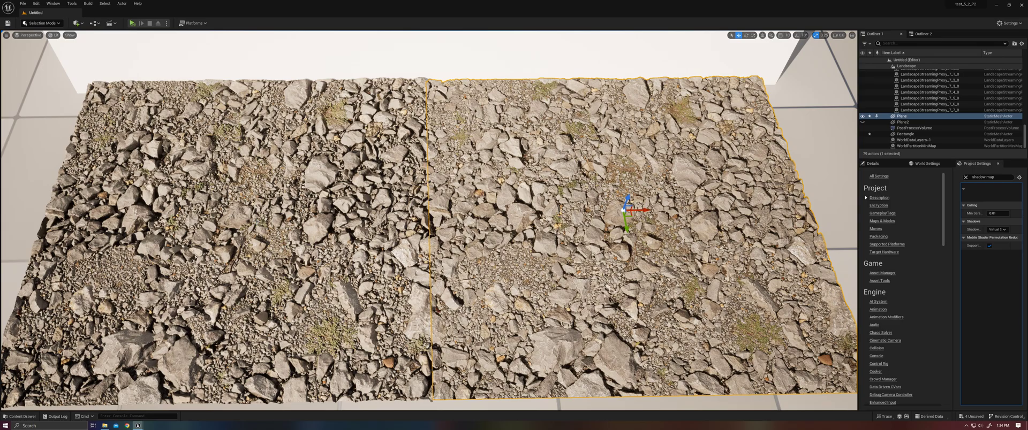
{"action": "left_click", "coordinate": [367, 256]}
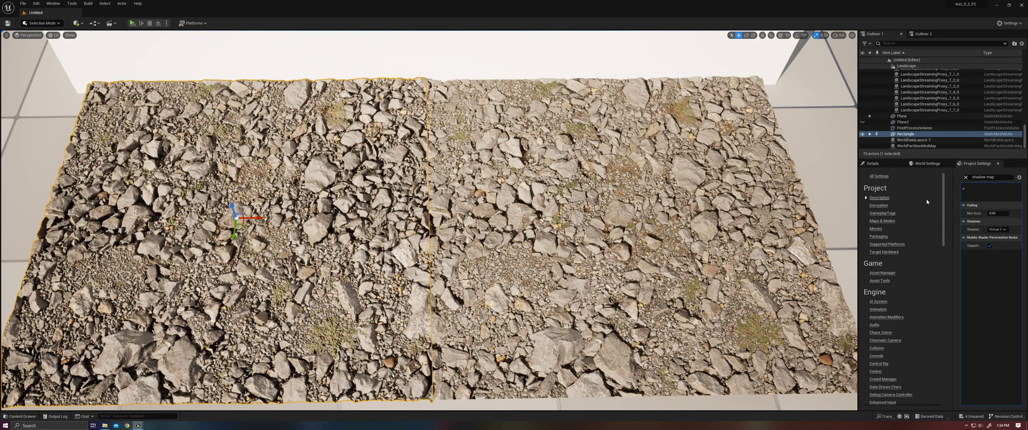
Switch the project's shadow method to Shadow Maps, compare the shadows on the rocks, and restore Virtual Shadow Maps (Beta)
{"action": "left_click", "coordinate": [996, 229]}
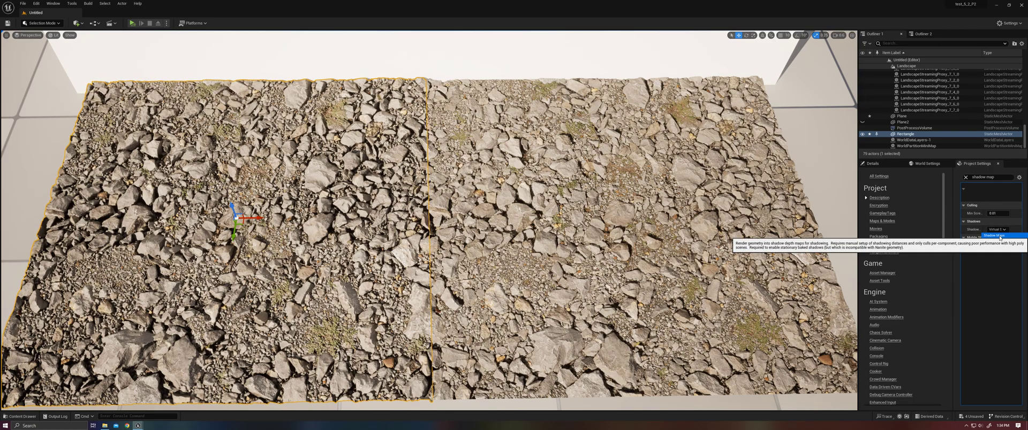
{"action": "left_click", "coordinate": [999, 236]}
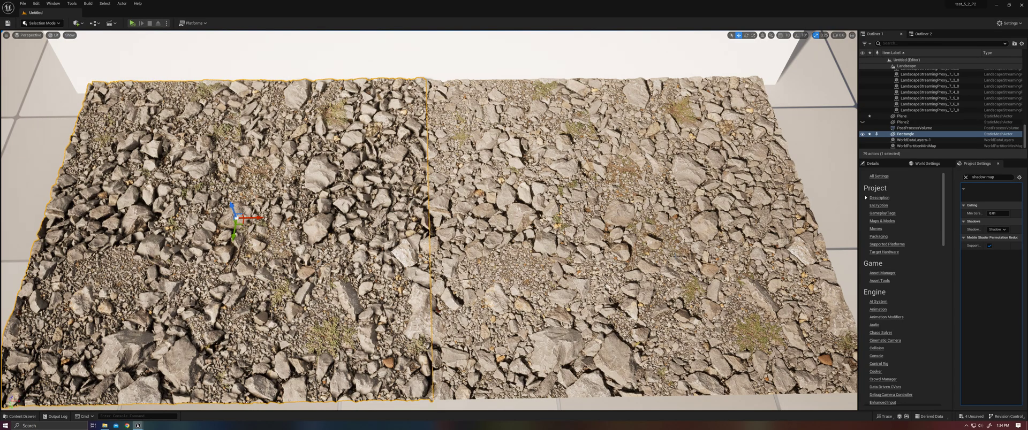
{"action": "key", "text": "g"}
{"action": "mouse_move", "coordinate": [428, 219]}
{"action": "right_mouse_down"}
{"action": "mouse_move", "coordinate": [420, 214]}
{"action": "mouse_move", "coordinate": [441, 217]}
{"action": "mouse_move", "coordinate": [429, 212]}
{"action": "right_mouse_up"}
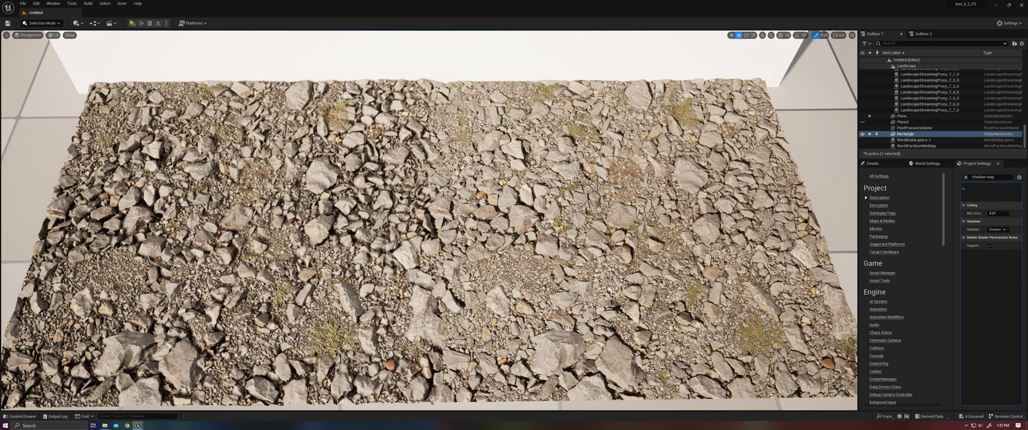
{"action": "left_click", "coordinate": [997, 229]}
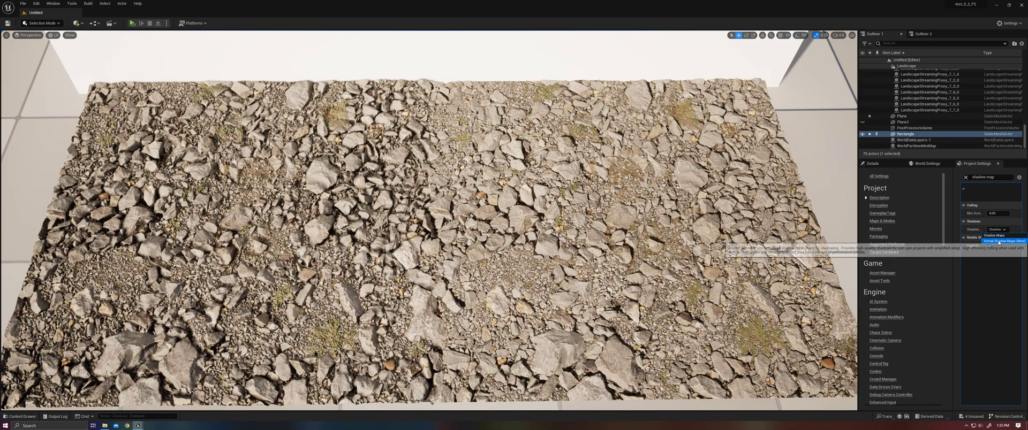
{"action": "left_click", "coordinate": [998, 241]}
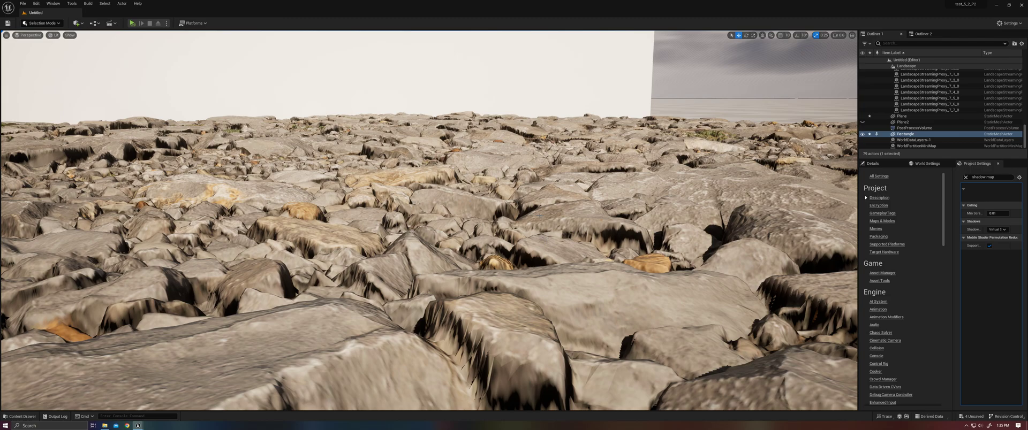
Examine the rock relief up close from low grazing angles, selecting the Plane, and compare it with a steep view from above
{"action": "key", "text": "g"}
{"action": "left_click_drag", "start_coordinate": [499, 192], "coordinate": [505, 241], "text": "alt"}
{"action": "right_click_drag", "start_coordinate": [499, 191], "coordinate": [583, 230]}
{"action": "key", "text": "w"}
{"action": "left_click", "coordinate": [456, 224]}
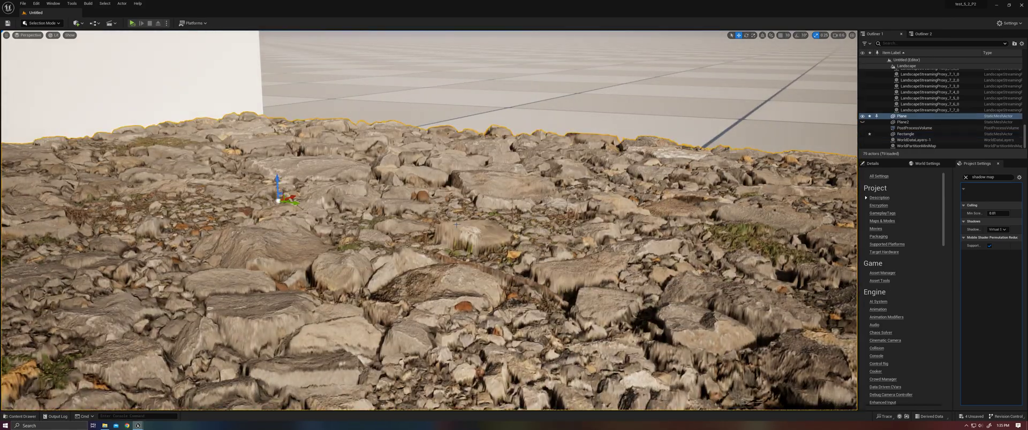
{"action": "right_click_drag", "start_coordinate": [498, 293], "coordinate": [487, 308]}
{"action": "left_click_drag", "start_coordinate": [486, 307], "coordinate": [497, 305], "text": "alt"}
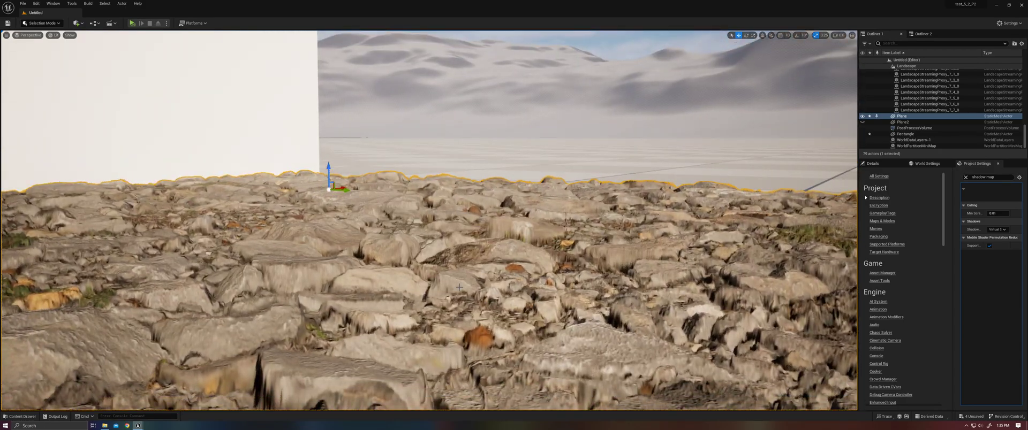
{"action": "middle_click_drag", "start_coordinate": [459, 288], "coordinate": [417, 308]}
{"action": "left_click_drag", "start_coordinate": [417, 307], "coordinate": [409, 312], "text": "alt"}
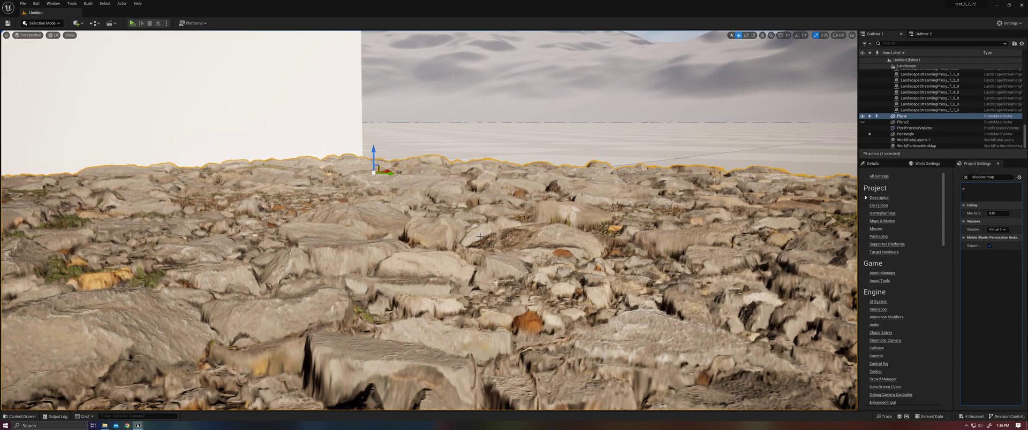
{"action": "left_click_drag", "start_coordinate": [472, 238], "coordinate": [466, 271], "text": "alt"}
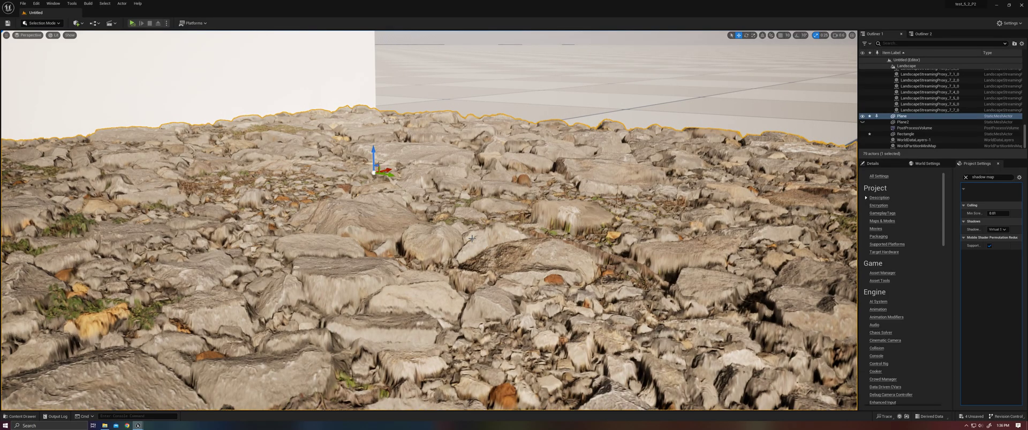
{"action": "left_click_drag", "start_coordinate": [510, 224], "coordinate": [507, 221], "text": "alt"}
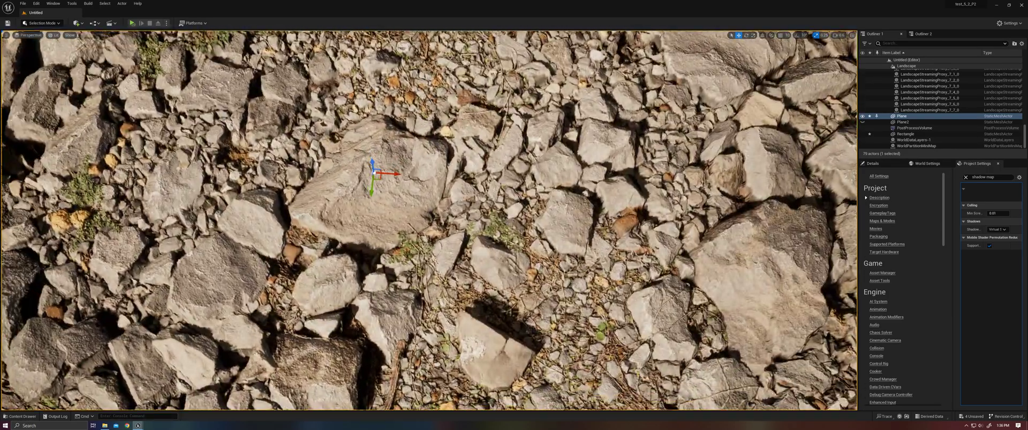
Move the large white Cube from behind the rock surfaces to their front side so its shadow falls across them
{"action": "key", "text": "g"}
{"action": "scroll", "coordinate": [506, 221], "scroll_direction": "down", "scroll_amount": 5}
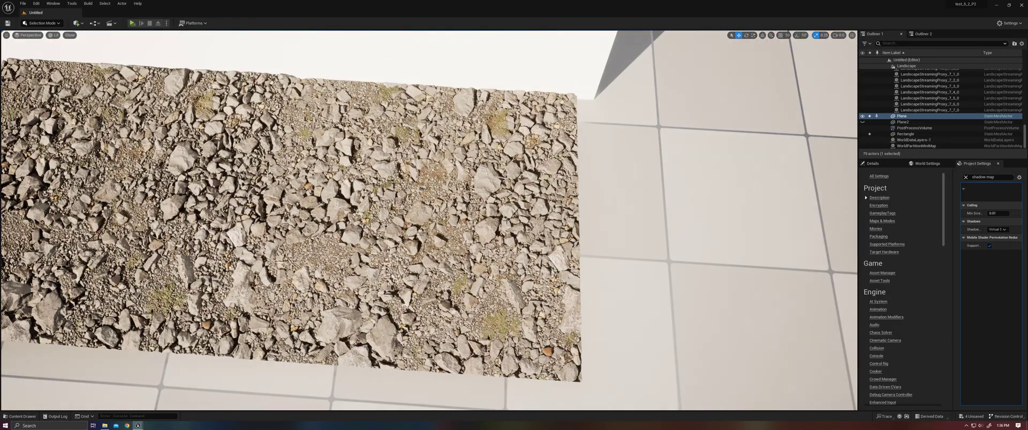
{"action": "right_click_drag", "start_coordinate": [507, 221], "coordinate": [471, 198]}
{"action": "left_click", "coordinate": [471, 88]}
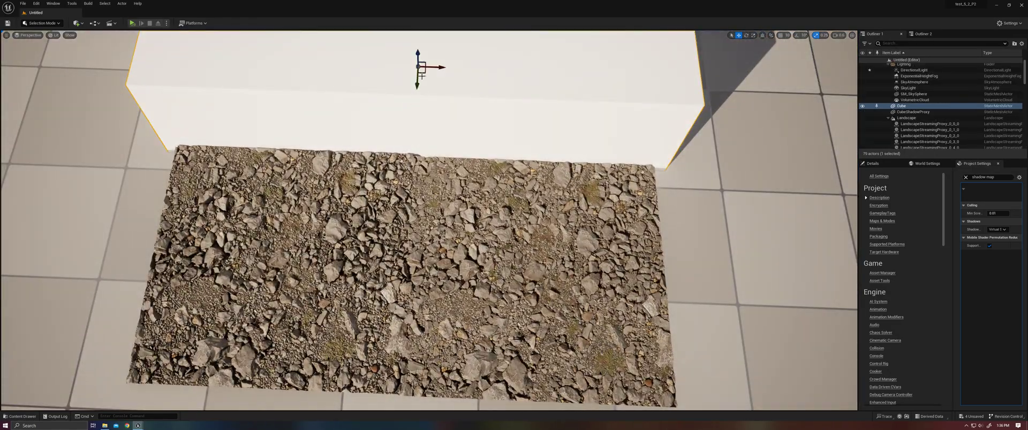
{"action": "left_click_drag", "start_coordinate": [418, 81], "coordinate": [398, 402]}
{"action": "key", "text": "f"}
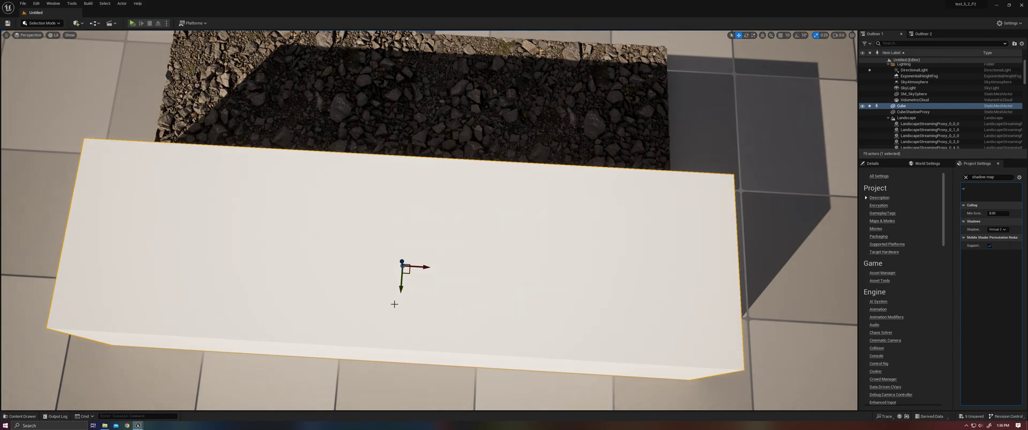
{"action": "left_click_drag", "start_coordinate": [399, 287], "coordinate": [400, 335]}
Rotate the sun's direction, examine the rocks under the Cube's shadow, and move the Cube back behind the rock surfaces
{"action": "key", "text": "ctrl+l"}
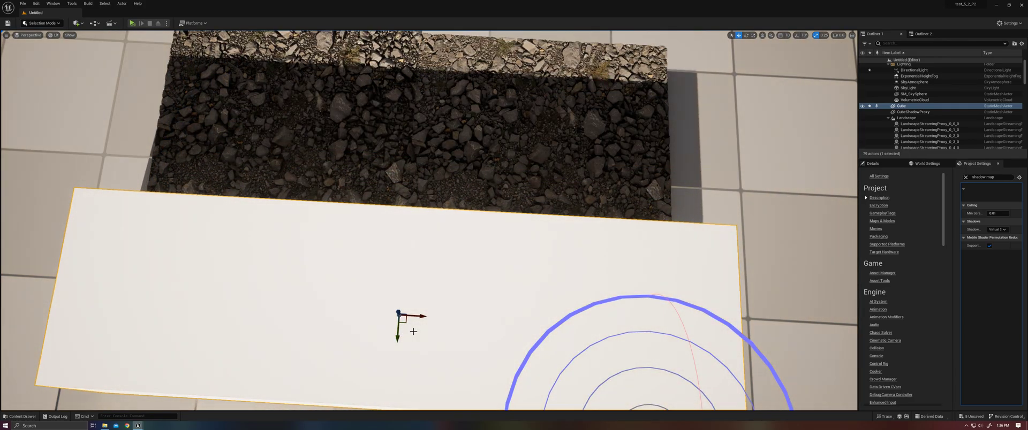
{"action": "mouse_move", "coordinate": [412, 335]}
{"action": "right_mouse_down"}
{"action": "mouse_move", "coordinate": [420, 300]}
{"action": "mouse_move", "coordinate": [427, 327]}
{"action": "right_mouse_up"}
{"action": "key", "text": "w"}
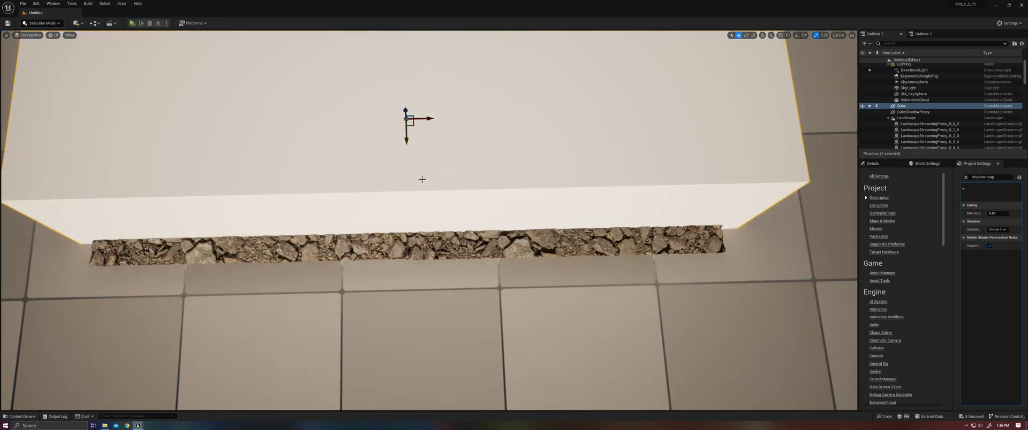
{"action": "right_click_drag", "start_coordinate": [418, 310], "coordinate": [418, 198]}
{"action": "left_click_drag", "start_coordinate": [416, 368], "coordinate": [438, 134]}
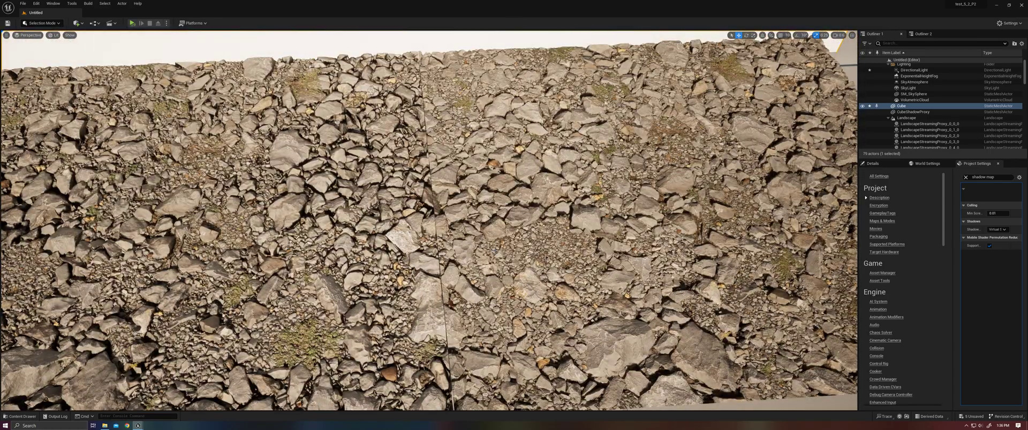
Select the Plane and examine the rock surfaces, the Cube and the shadows from far away
{"action": "left_click", "coordinate": [570, 228]}
{"action": "scroll", "coordinate": [570, 228], "scroll_direction": "down", "scroll_amount": 5}
{"action": "right_click_drag", "start_coordinate": [571, 228], "coordinate": [529, 206]}
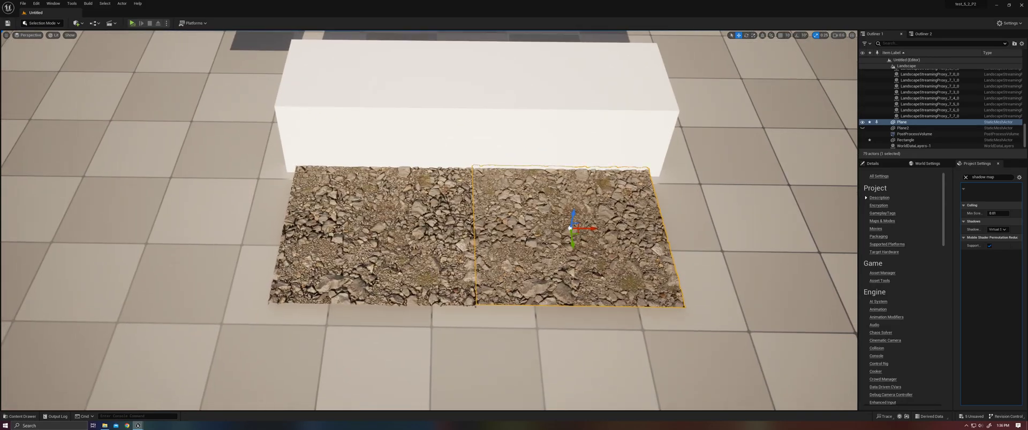
{"action": "scroll", "coordinate": [530, 242], "scroll_direction": "down", "scroll_amount": 10}
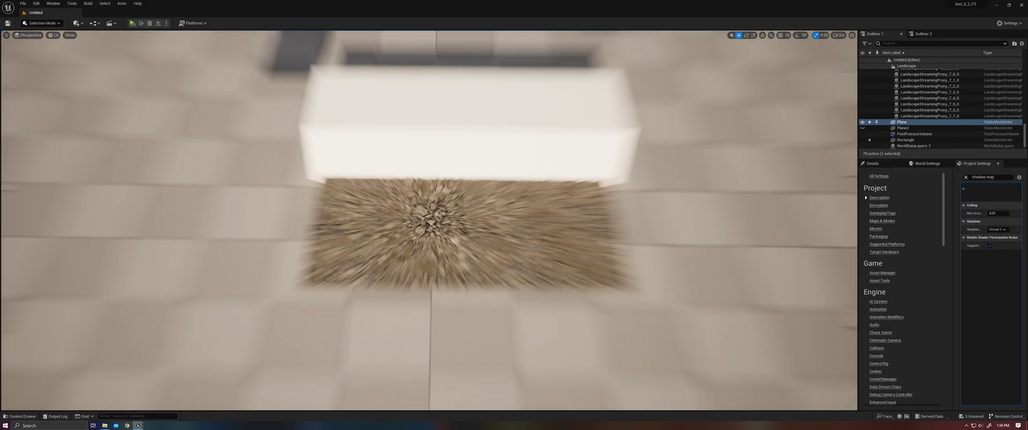
{"action": "scroll", "coordinate": [529, 243], "scroll_direction": "down", "scroll_amount": 5}
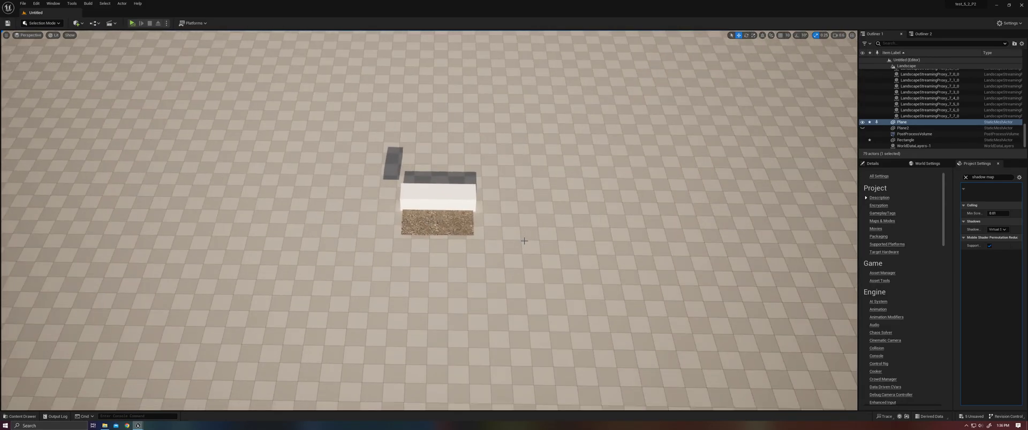
{"action": "scroll", "coordinate": [441, 220], "scroll_direction": "down", "scroll_amount": 2}
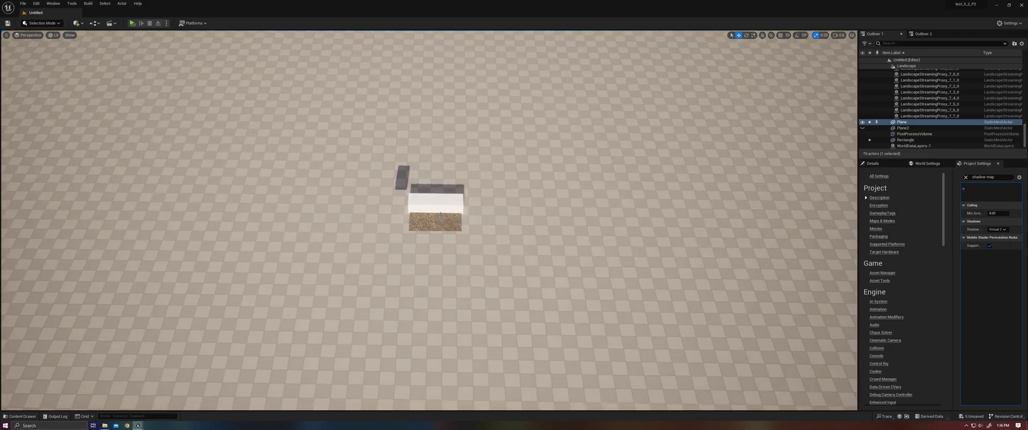
{"action": "scroll", "coordinate": [469, 234], "scroll_direction": "down", "scroll_amount": 3}
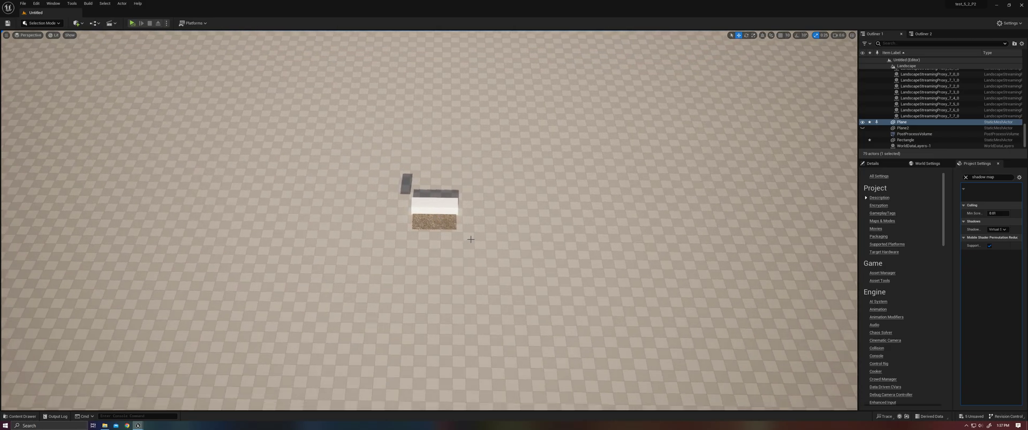
{"action": "right_click_drag", "start_coordinate": [469, 234], "coordinate": [473, 233]}
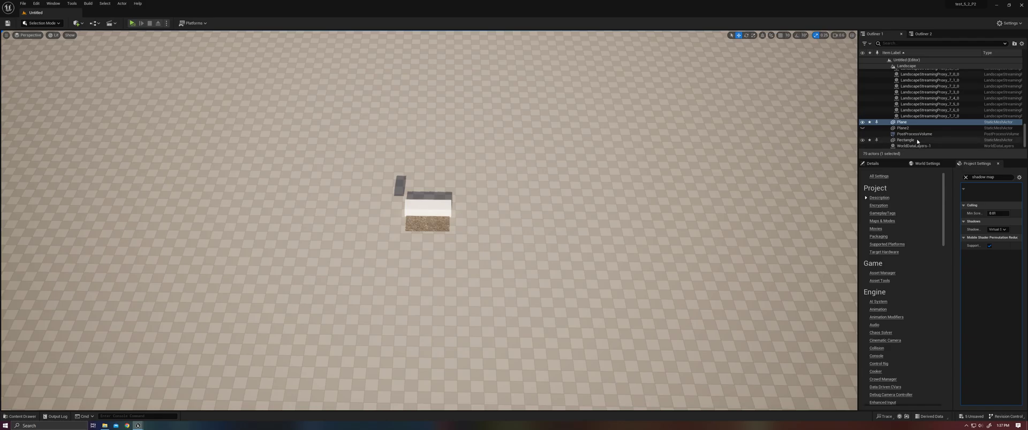
Hide the CubeShadowProxy actor and select the Plane again
{"action": "left_click", "coordinate": [1022, 122]}
{"action": "scroll", "coordinate": [1024, 122], "scroll_direction": "up", "scroll_amount": 10}
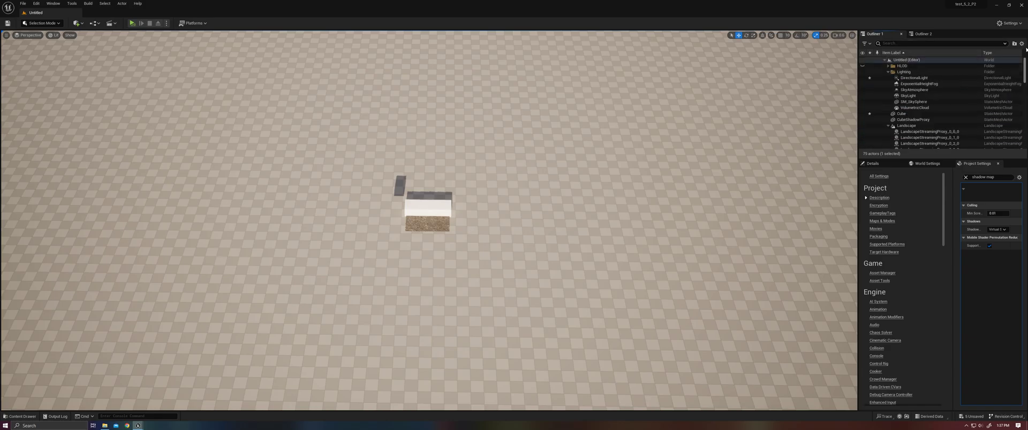
{"action": "left_click", "coordinate": [905, 119]}
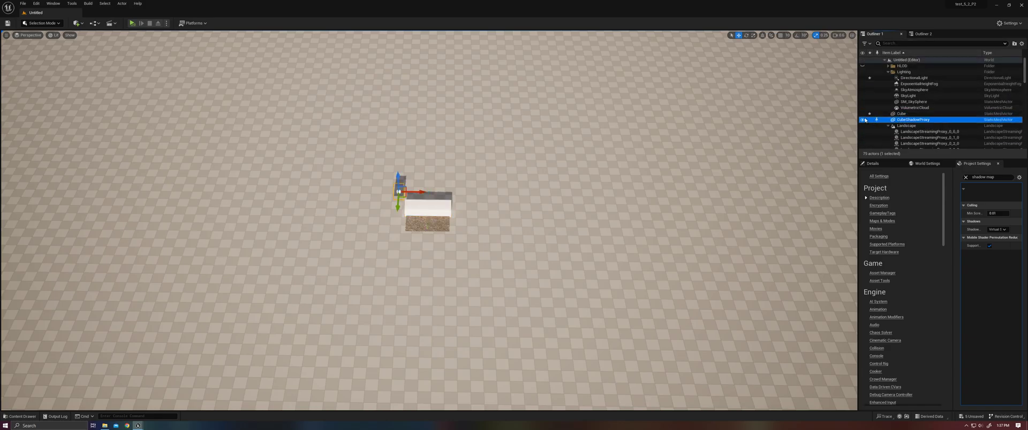
{"action": "key", "text": "h"}
{"action": "left_click", "coordinate": [436, 226]}
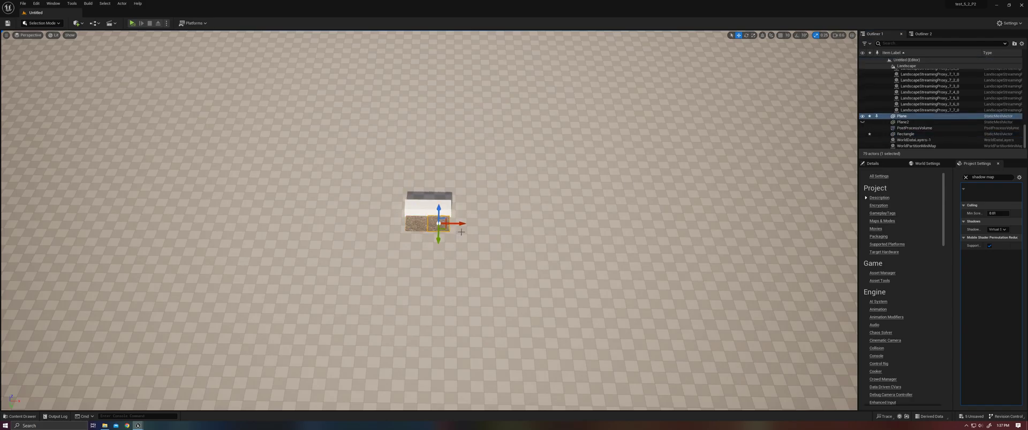
Show the Nanite Overview visualization and examine the rock surfaces in it from far away to close up
{"action": "key", "text": "g"}
{"action": "scroll", "coordinate": [461, 233], "scroll_direction": "down", "scroll_amount": 3}
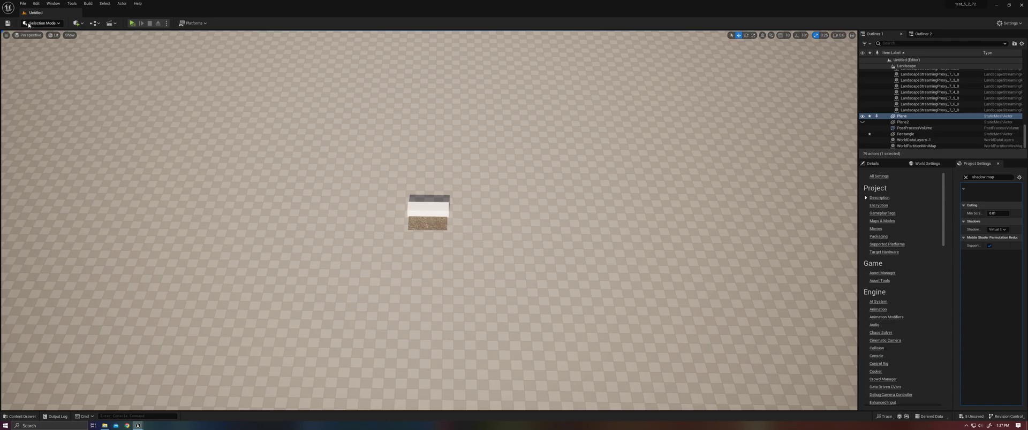
{"action": "left_click", "coordinate": [53, 35]}
{"action": "mouse_move", "coordinate": [103, 159]}
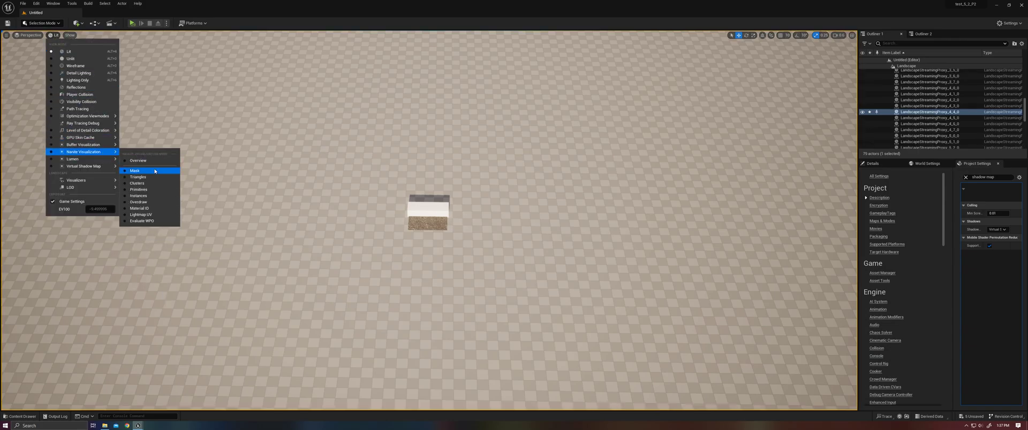
{"action": "left_click", "coordinate": [154, 161]}
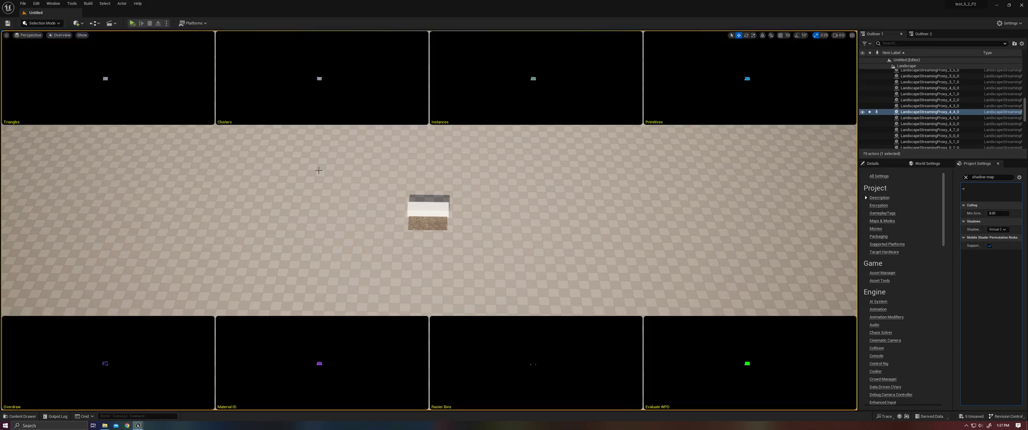
{"action": "right_click_drag", "start_coordinate": [411, 195], "coordinate": [418, 197]}
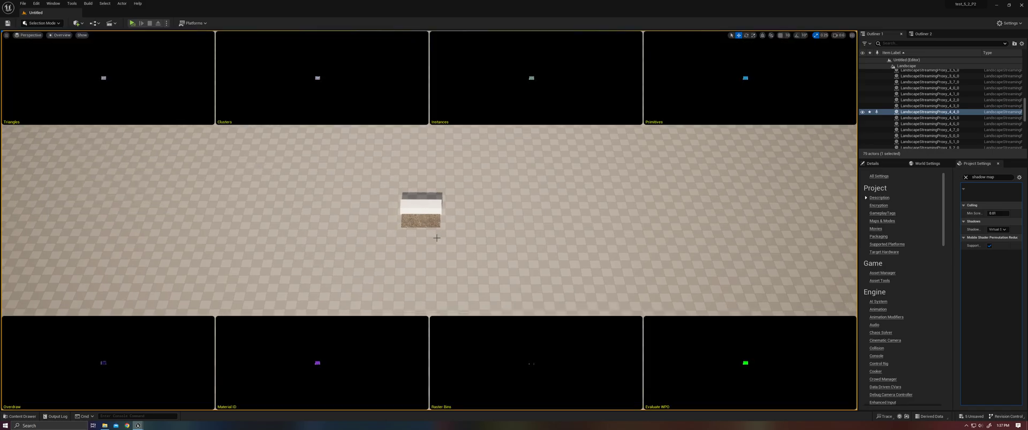
{"action": "scroll", "coordinate": [416, 223], "scroll_direction": "up", "scroll_amount": 4}
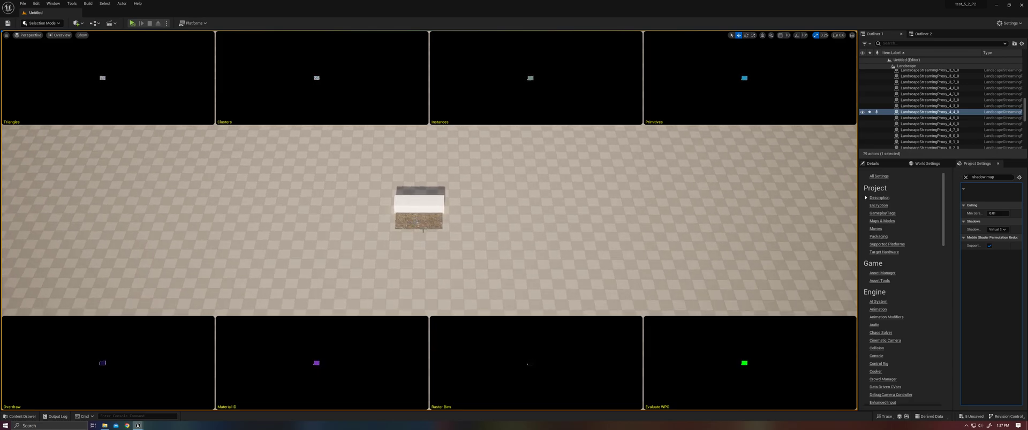
{"action": "scroll", "coordinate": [423, 229], "scroll_direction": "up", "scroll_amount": 5}
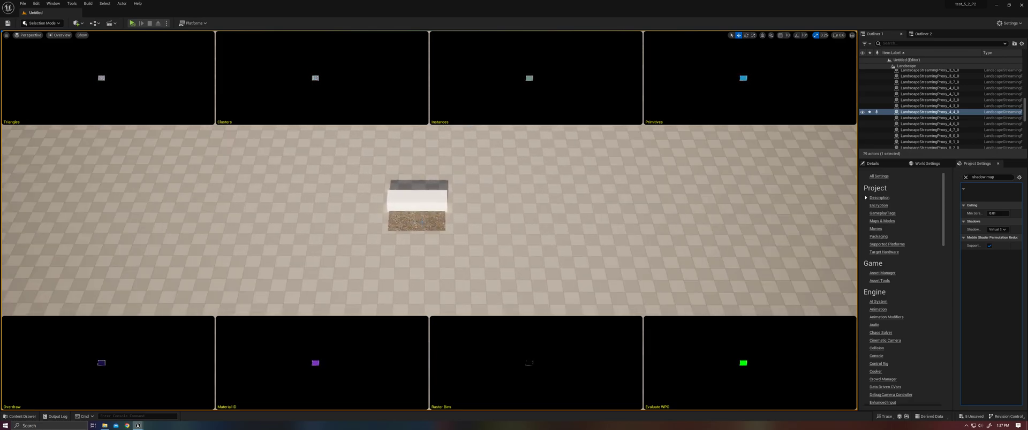
{"action": "scroll", "coordinate": [405, 214], "scroll_direction": "up", "scroll_amount": 5}
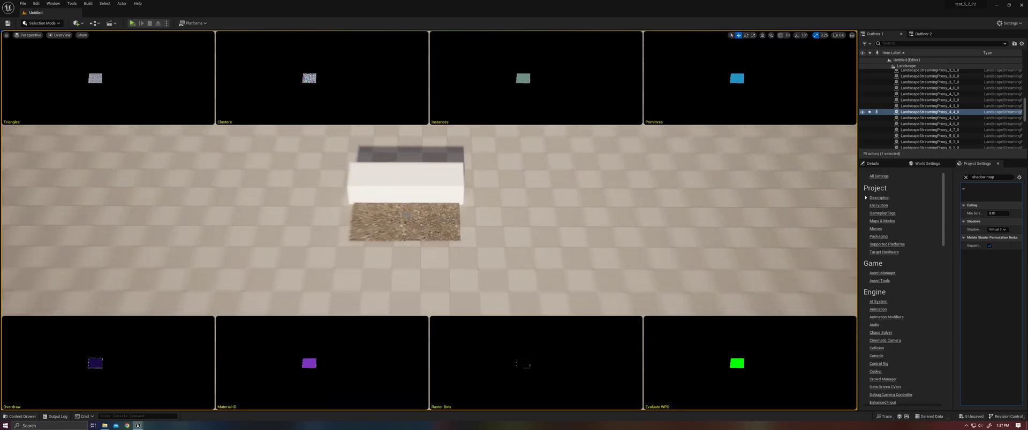
{"action": "scroll", "coordinate": [407, 213], "scroll_direction": "up", "scroll_amount": 8}
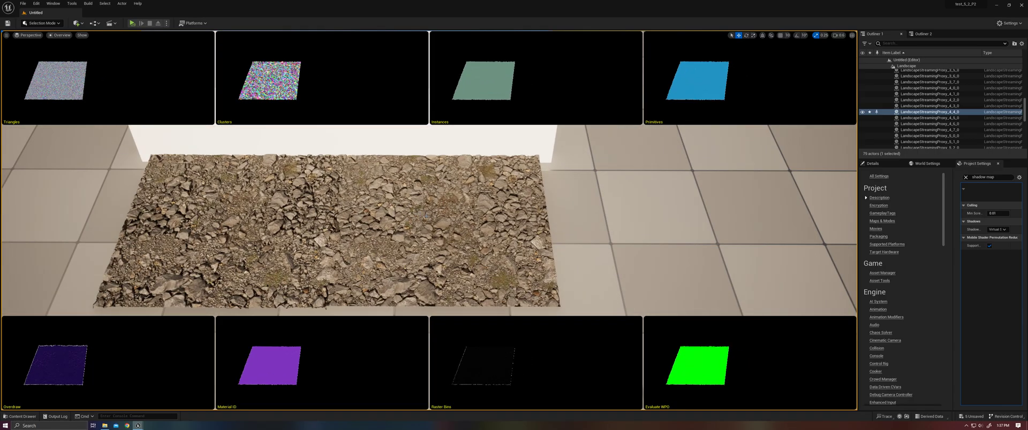
Switch the viewport back to Lit and compare the shading of the two rock surfaces close up and from a distance
{"action": "left_click", "coordinate": [60, 34]}
{"action": "left_click", "coordinate": [70, 53]}
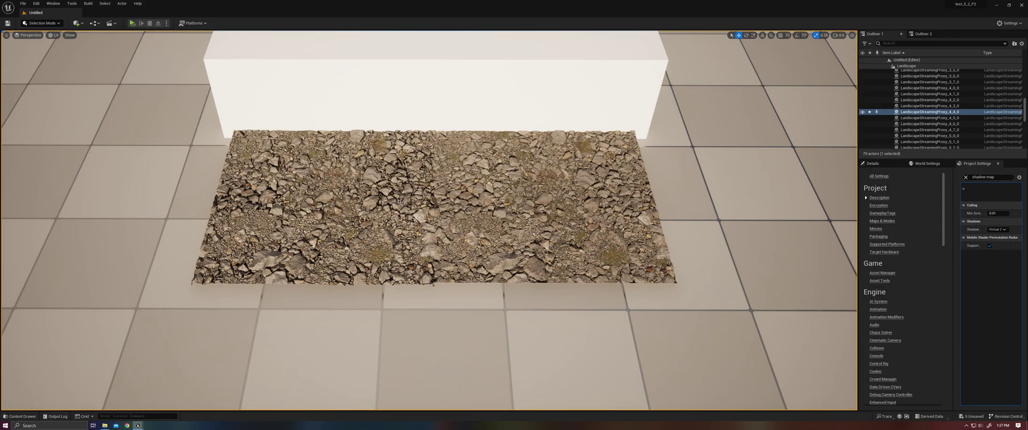
{"action": "middle_click_drag", "start_coordinate": [400, 202], "coordinate": [400, 252]}
{"action": "mouse_move", "coordinate": [399, 202]}
{"action": "left_mouse_down"}
{"action": "mouse_move", "coordinate": [400, 133]}
{"action": "mouse_move", "coordinate": [405, 204]}
{"action": "left_mouse_up"}
{"action": "middle_click_drag", "start_coordinate": [405, 209], "coordinate": [393, 241]}
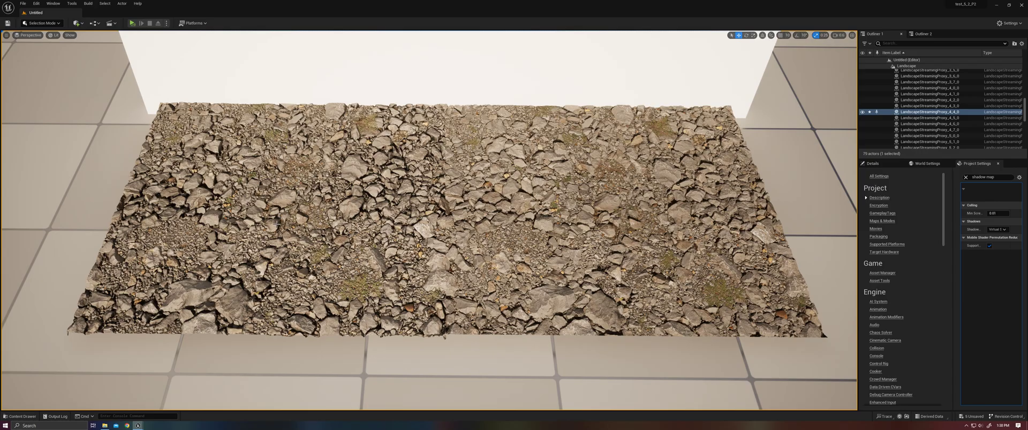
{"action": "key", "text": "w"}
{"action": "right_click_drag", "start_coordinate": [398, 234], "coordinate": [449, 243]}
{"action": "key", "text": "w"}
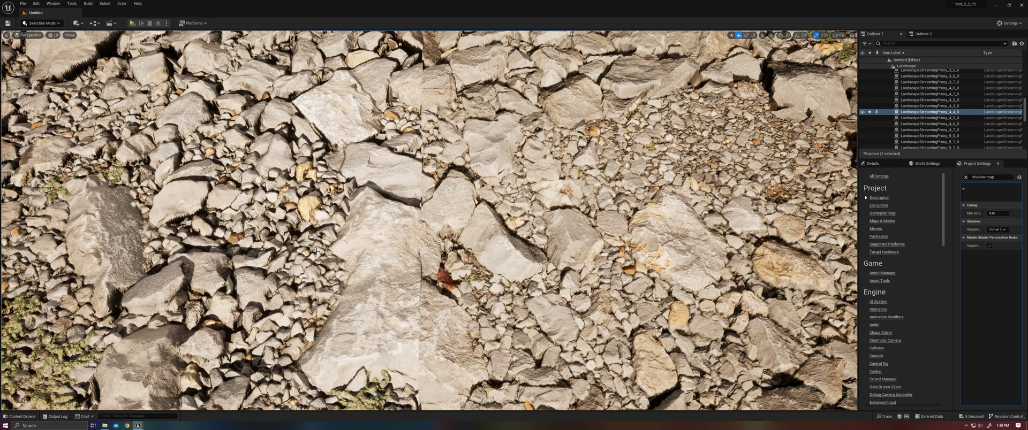
{"action": "scroll", "coordinate": [315, 246], "scroll_direction": "down", "scroll_amount": 2}
{"action": "scroll", "coordinate": [316, 246], "scroll_direction": "down", "scroll_amount": 5}
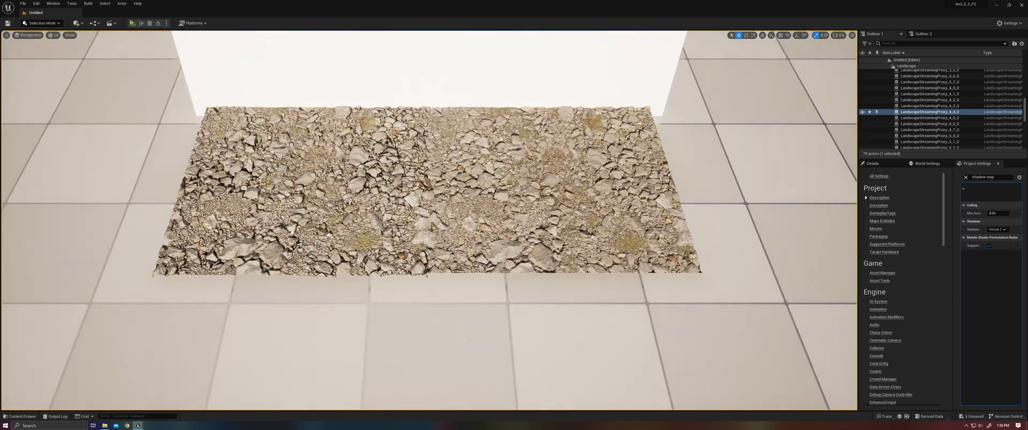
{"action": "scroll", "coordinate": [316, 245], "scroll_direction": "up", "scroll_amount": 3}
{"action": "right_click_drag", "start_coordinate": [316, 246], "coordinate": [317, 196]}
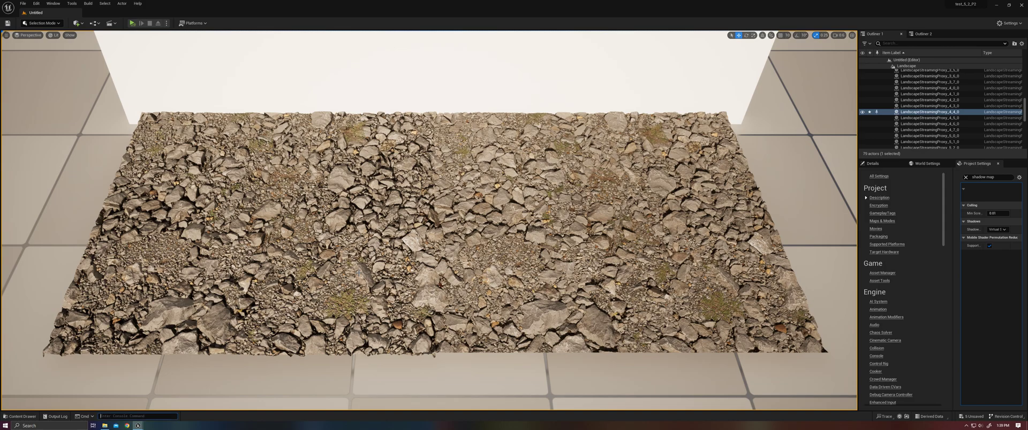
Display the GPU timings with the stat gpu command and hide the Plane
{"action": "type", "text": "stat gpu"}
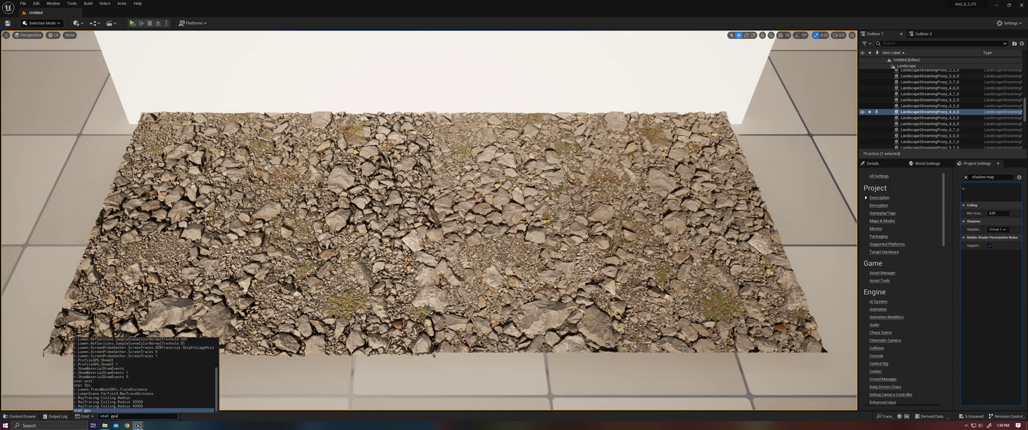
{"action": "key", "text": "Return"}
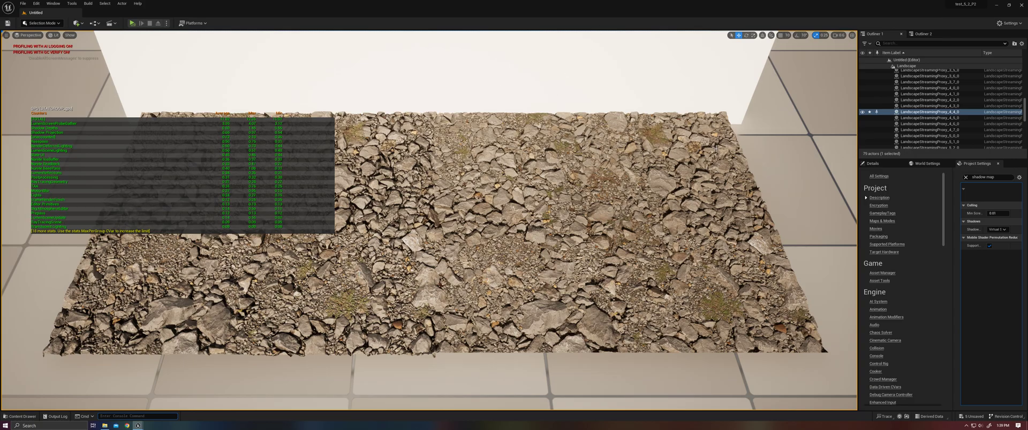
{"action": "left_click", "coordinate": [716, 150]}
{"action": "right_click_drag", "start_coordinate": [715, 149], "coordinate": [632, 219]}
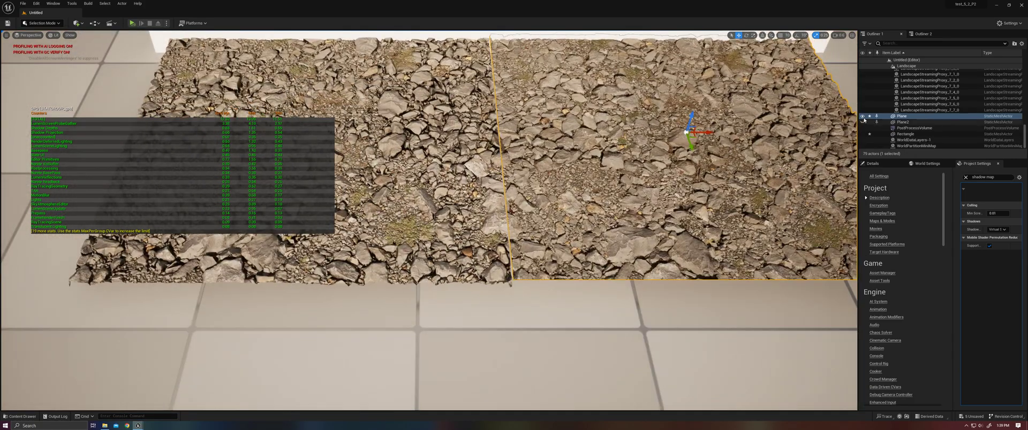
{"action": "left_click", "coordinate": [862, 116]}
Focus on the Rectangle rock mesh so it fills the view without editor overlays, and examine its GPU timings
{"action": "double_click", "coordinate": [905, 134]}
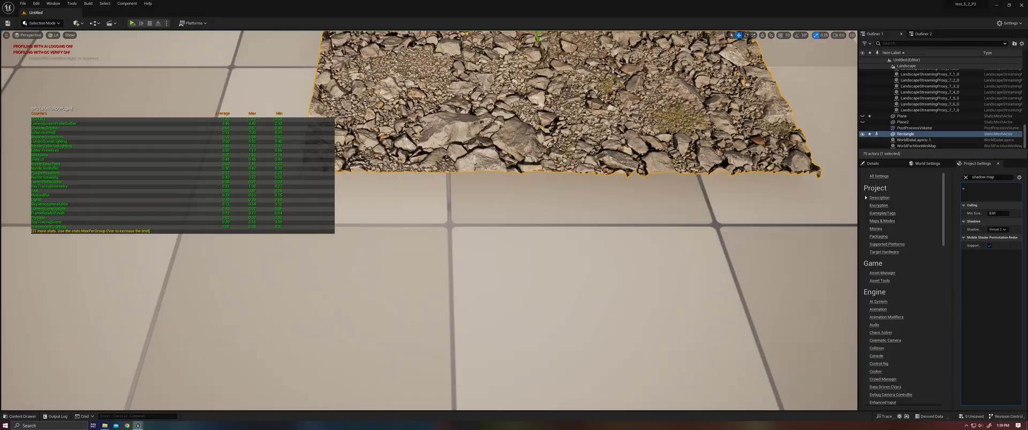
{"action": "mouse_move", "coordinate": [602, 189]}
{"action": "right_mouse_down"}
{"action": "mouse_move", "coordinate": [597, 145]}
{"action": "mouse_move", "coordinate": [605, 198]}
{"action": "mouse_move", "coordinate": [602, 160]}
{"action": "mouse_move", "coordinate": [602, 190]}
{"action": "right_mouse_up"}
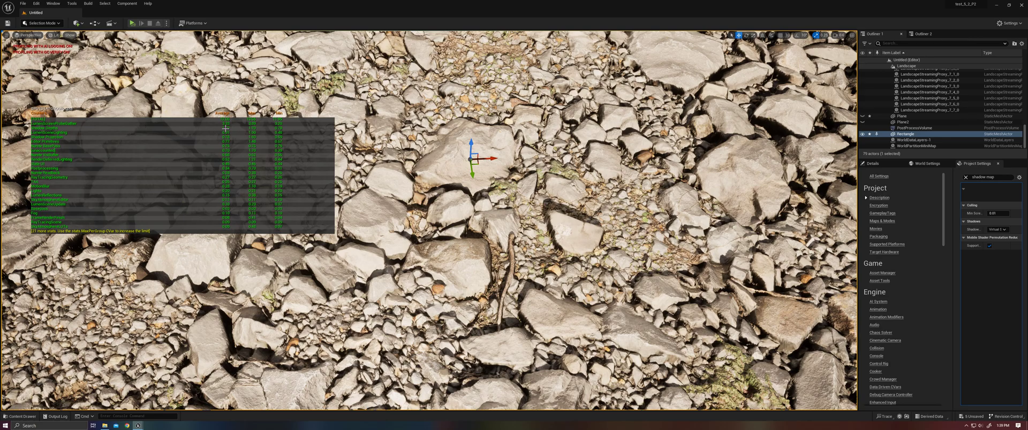
{"action": "key", "text": "g"}
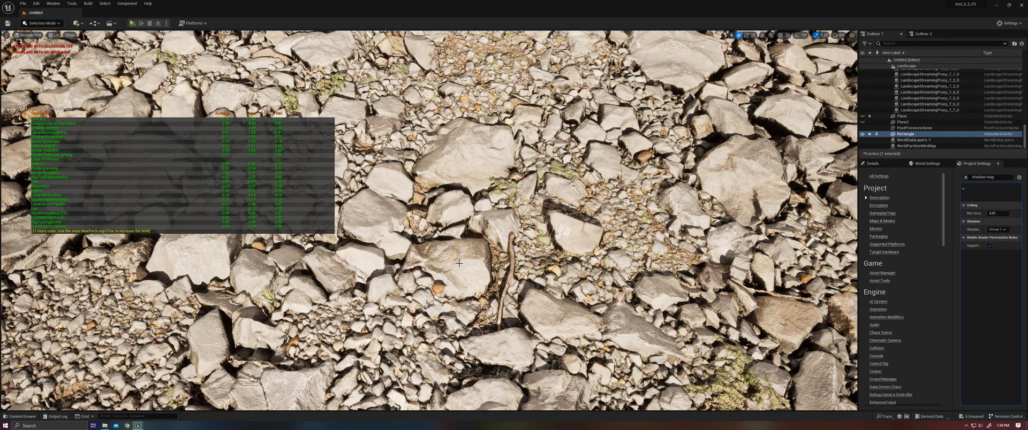
Hide the Rectangle rock mesh and show the Plane in its place
{"action": "left_click", "coordinate": [862, 134]}
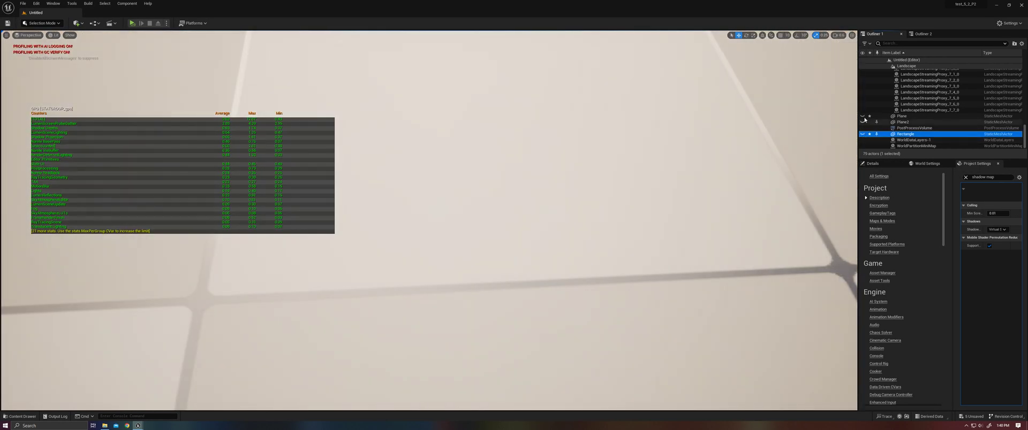
{"action": "left_click", "coordinate": [861, 117]}
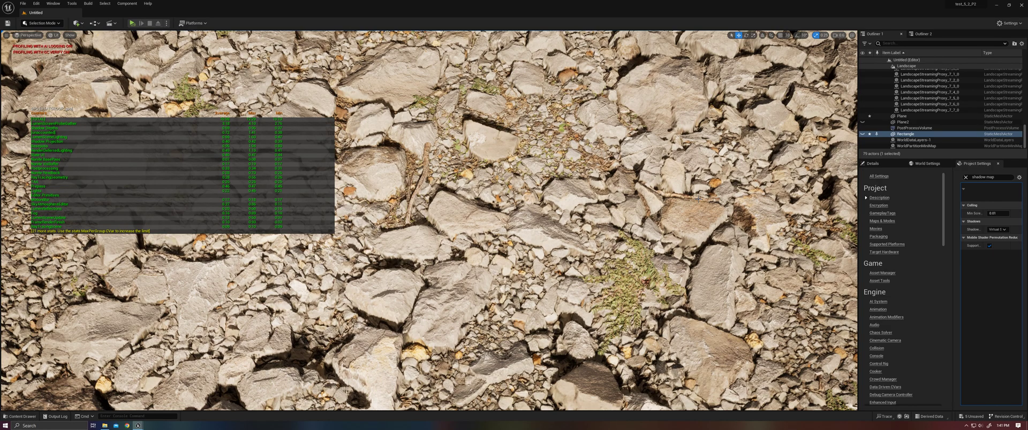
Turn on Cast Shadow for the Plane, compare the shading and GPU timings, and turn Cast Shadow off again
{"action": "left_click", "coordinate": [637, 216]}
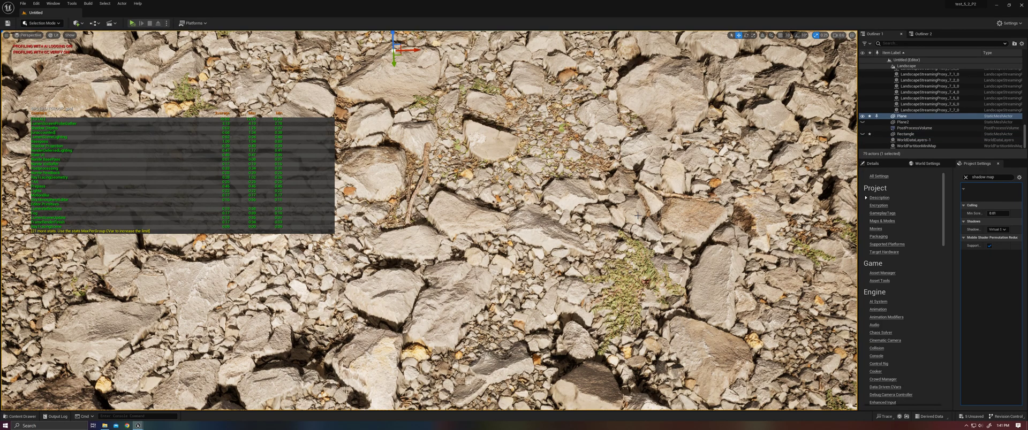
{"action": "left_click", "coordinate": [872, 163]}
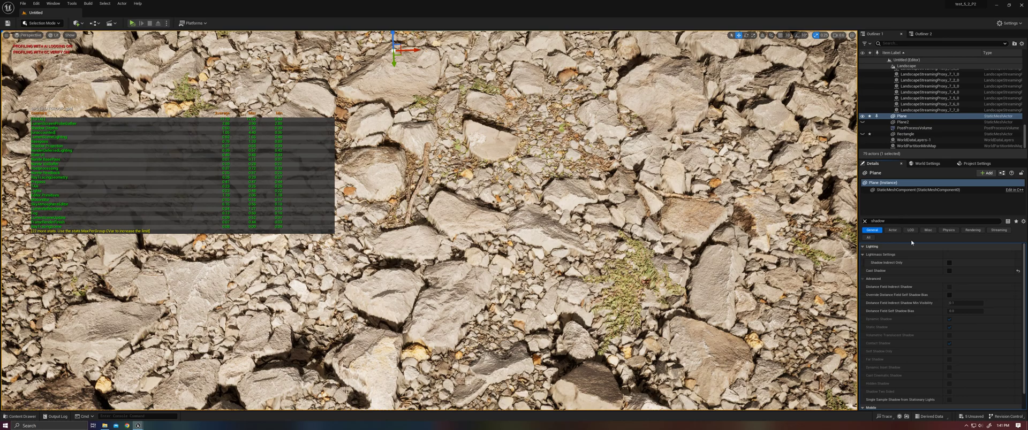
{"action": "left_click", "coordinate": [949, 270]}
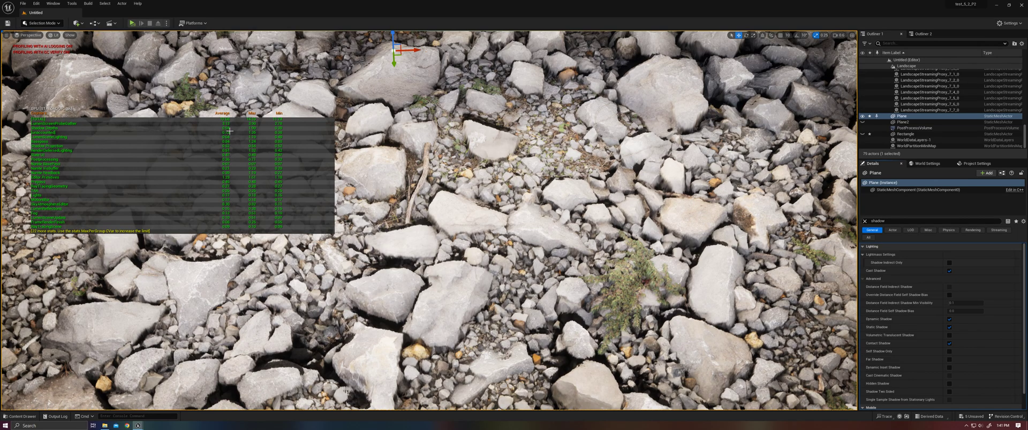
{"action": "left_click", "coordinate": [416, 139]}
{"action": "key", "text": "g"}
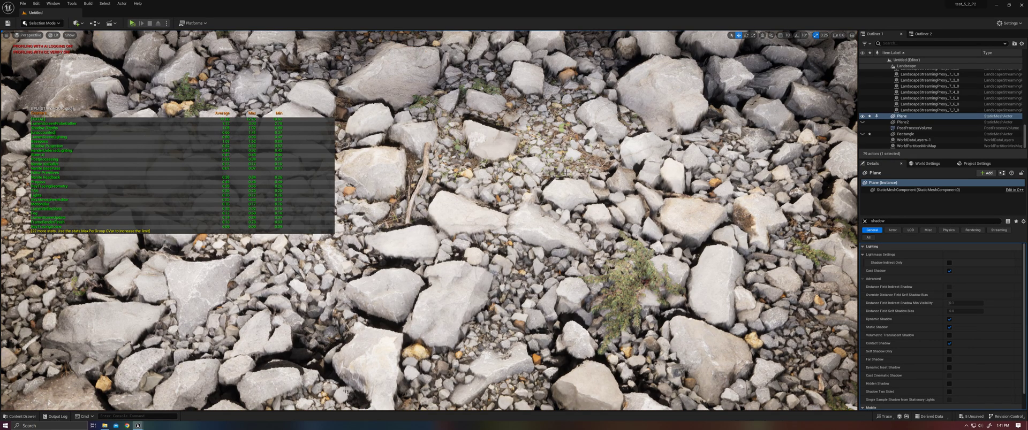
{"action": "left_click", "coordinate": [949, 270]}
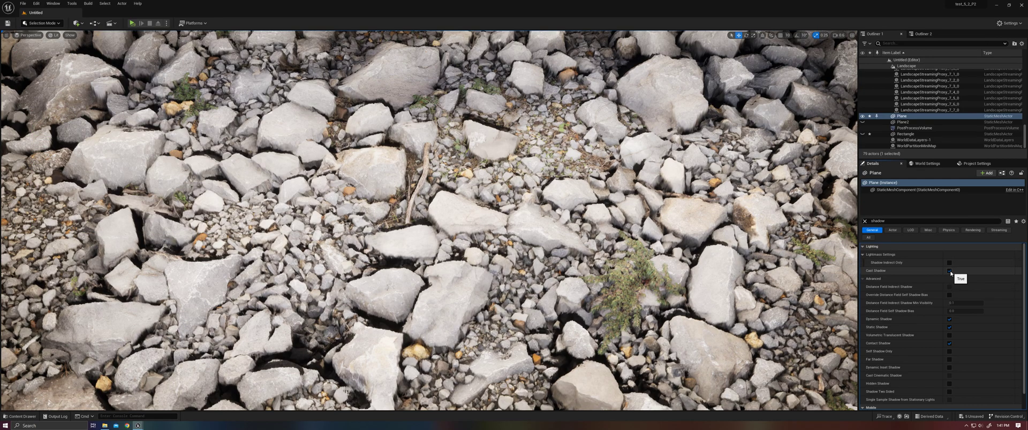
{"action": "left_click", "coordinate": [949, 270]}
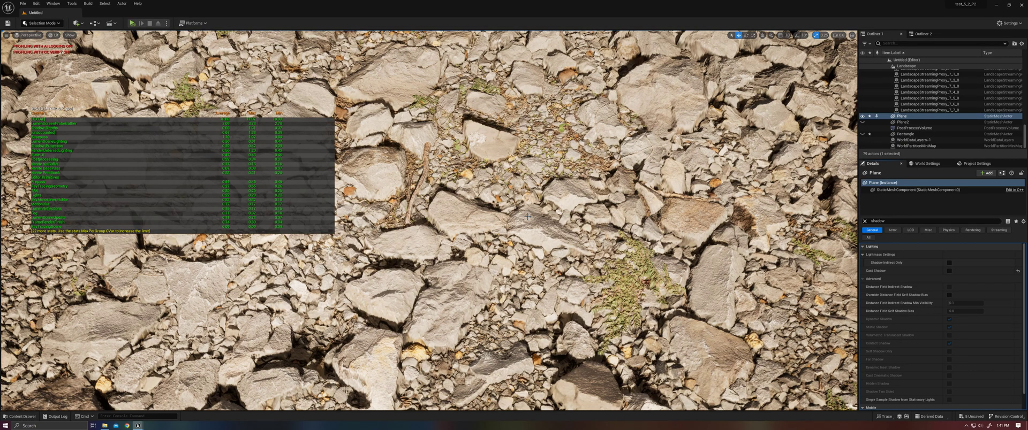
Show the Rectangle rock mesh again and examine the front edge of the rock surfaces from a low angle
{"action": "key", "text": "f"}
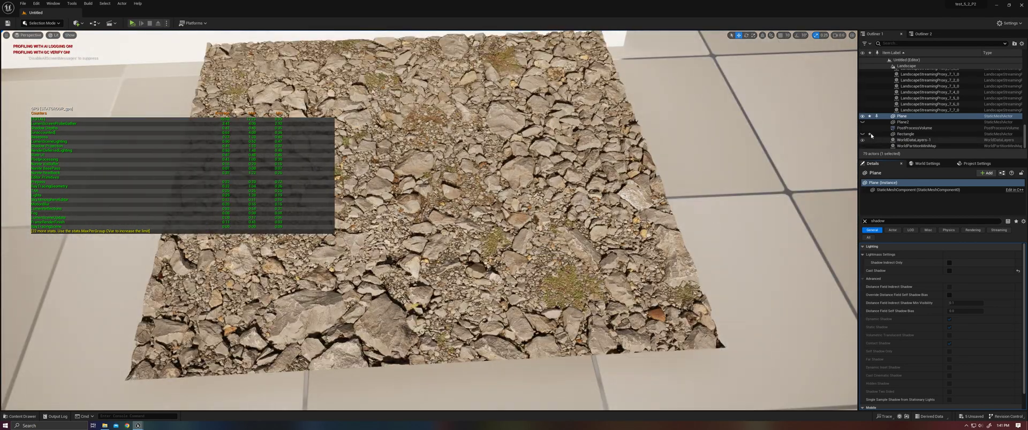
{"action": "left_click", "coordinate": [861, 134]}
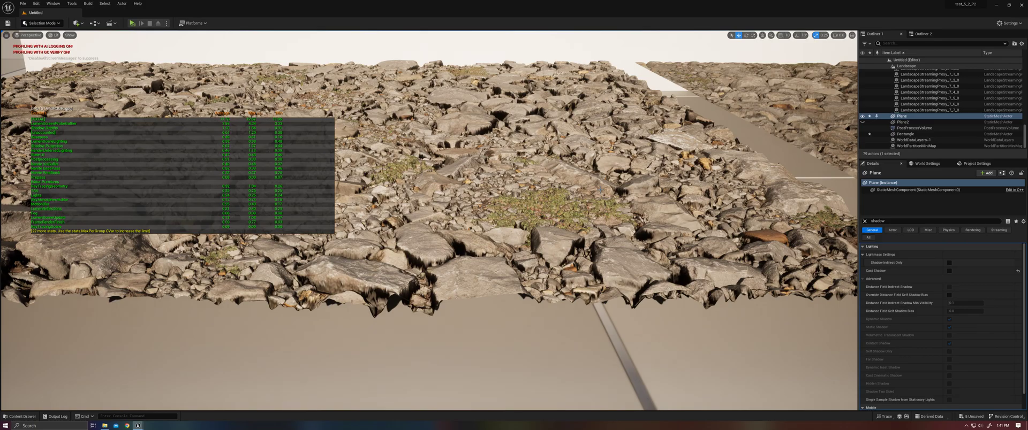
{"action": "right_click_drag", "start_coordinate": [449, 203], "coordinate": [436, 203]}
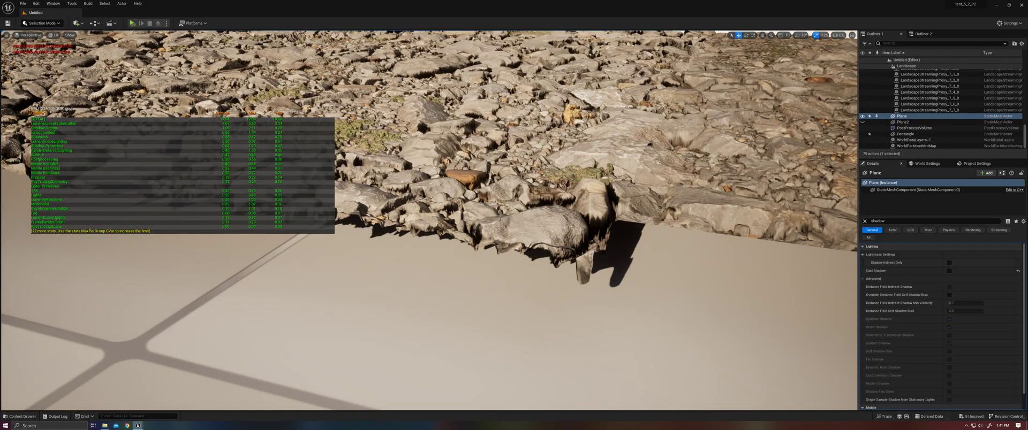
Rotate the sun's direction and compare the shadows on both rock surfaces from the edge and from above
{"action": "key", "text": "ctrl+l"}
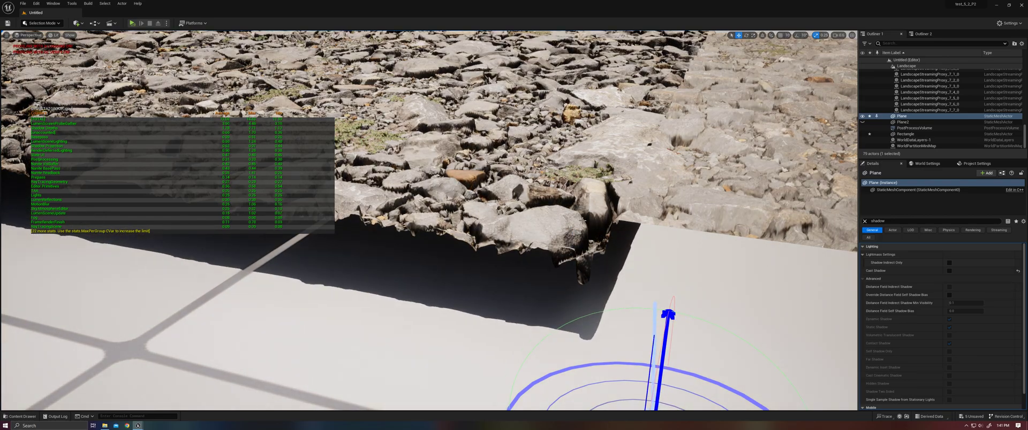
{"action": "right_click_drag", "start_coordinate": [608, 231], "coordinate": [609, 231]}
{"action": "right_click_drag", "start_coordinate": [559, 204], "coordinate": [560, 204]}
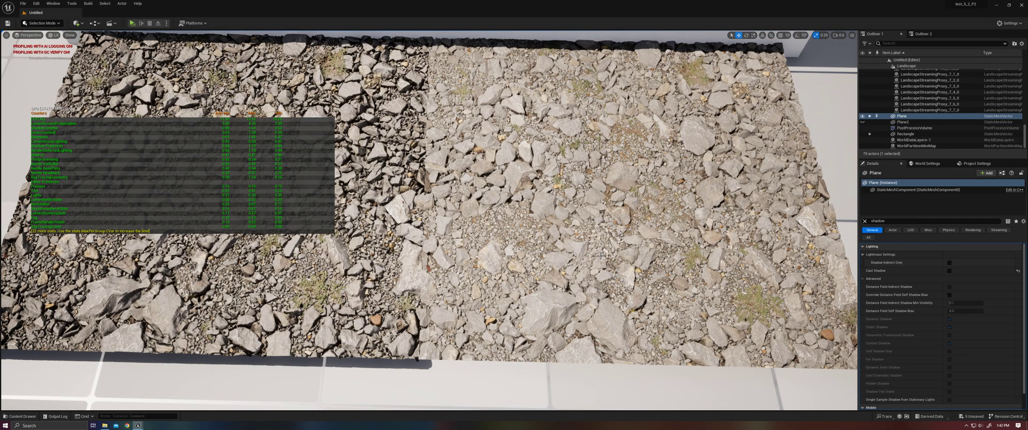
Turn off the GPU timings display by running the stat gpu command again
{"action": "key", "text": "grave"}
{"action": "key", "text": "Up"}
{"action": "key", "text": "Return"}
{"action": "key", "text": "Up"}
{"action": "key", "text": "Escape"}
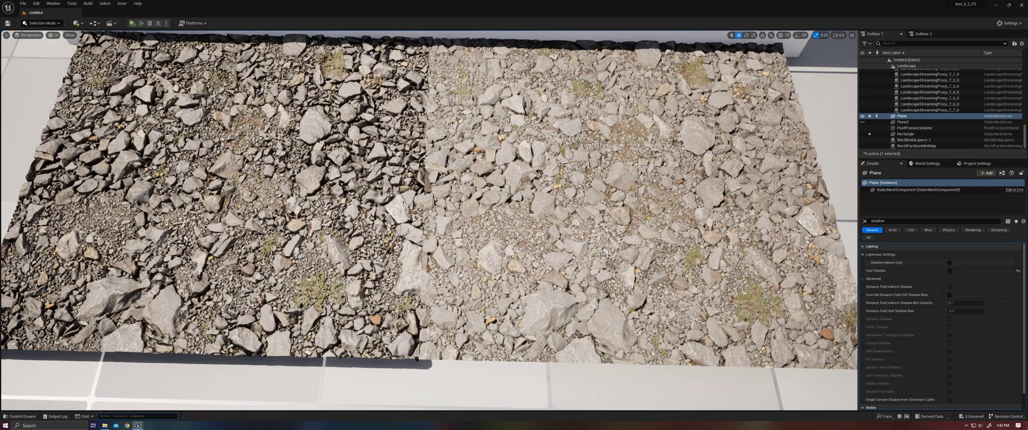
Select the Plane, bring back the editor overlays and rotate the sun through several directions to compare the rock shadows
{"action": "left_click", "coordinate": [592, 259]}
{"action": "key", "text": "g"}
{"action": "key", "text": "ctrl+l"}
{"action": "key", "text": "ctrl+l"}
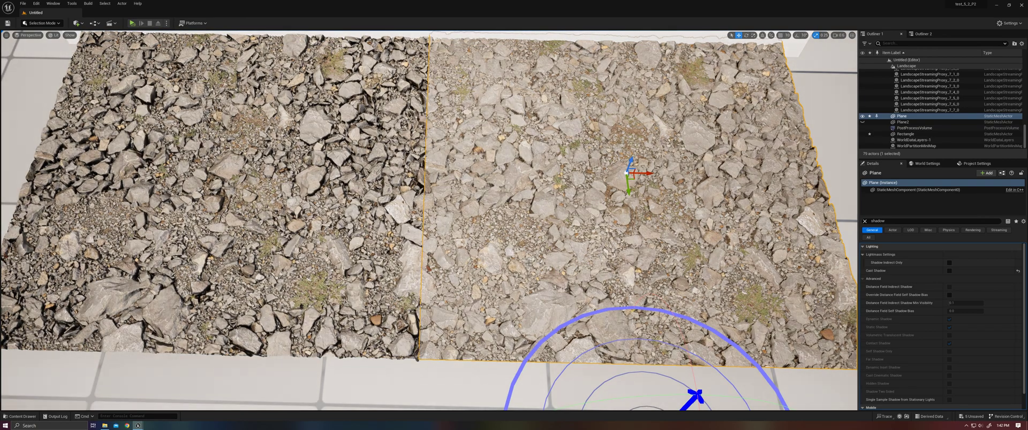
{"action": "key", "text": "ctrl+l"}
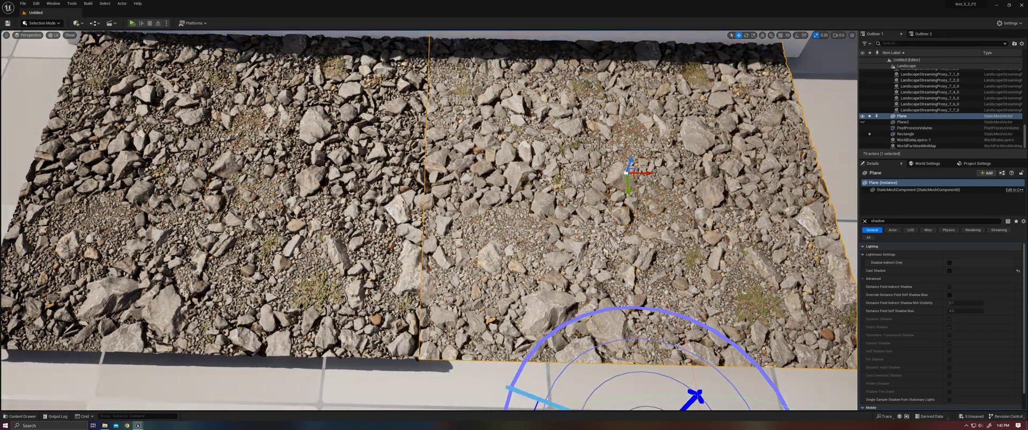